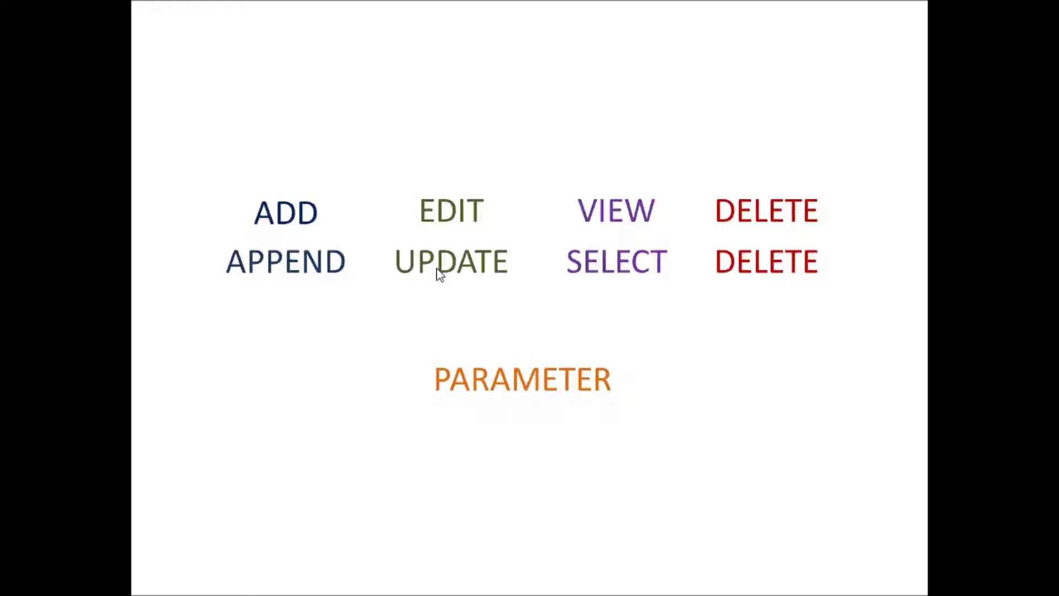
- Switch to the Driving School Database in Access and create a new query in Design view based on tbl_learner
key(alt+Tab)
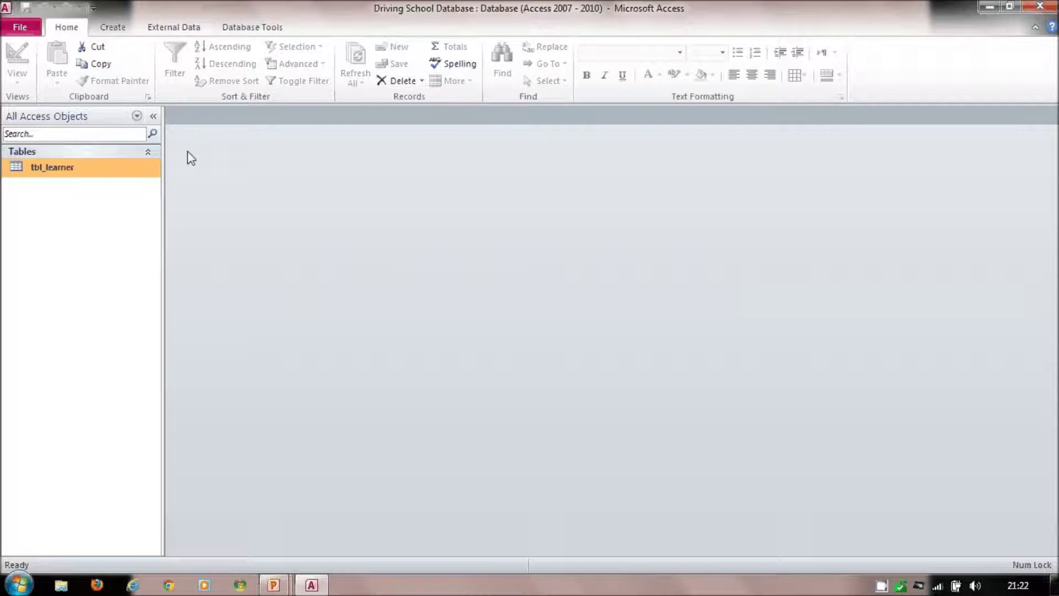
click(116, 33)
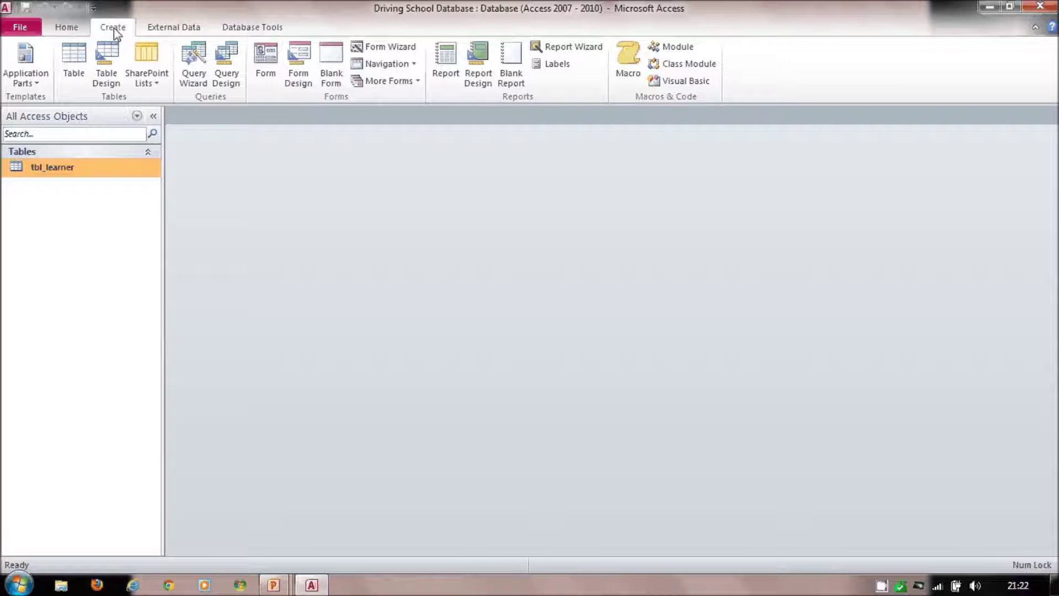
click(226, 79)
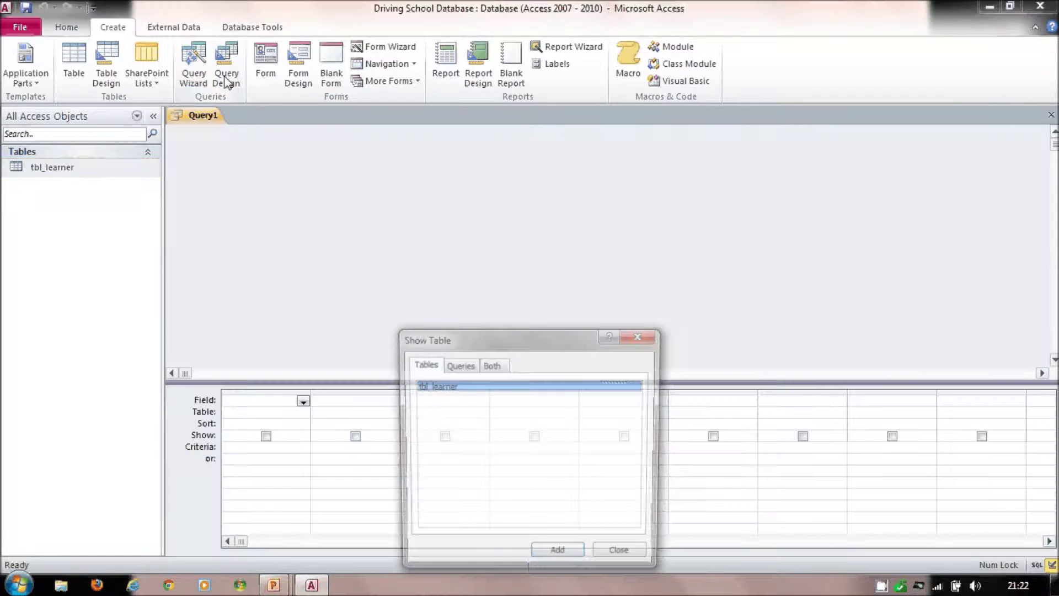
drag(547, 339, 754, 131)
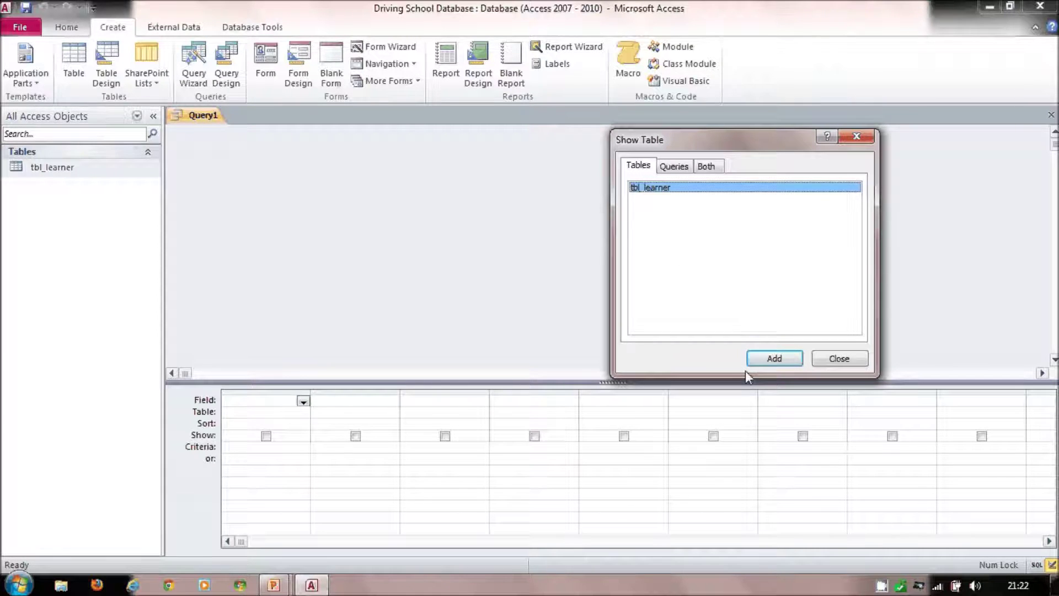
click(775, 358)
click(829, 359)
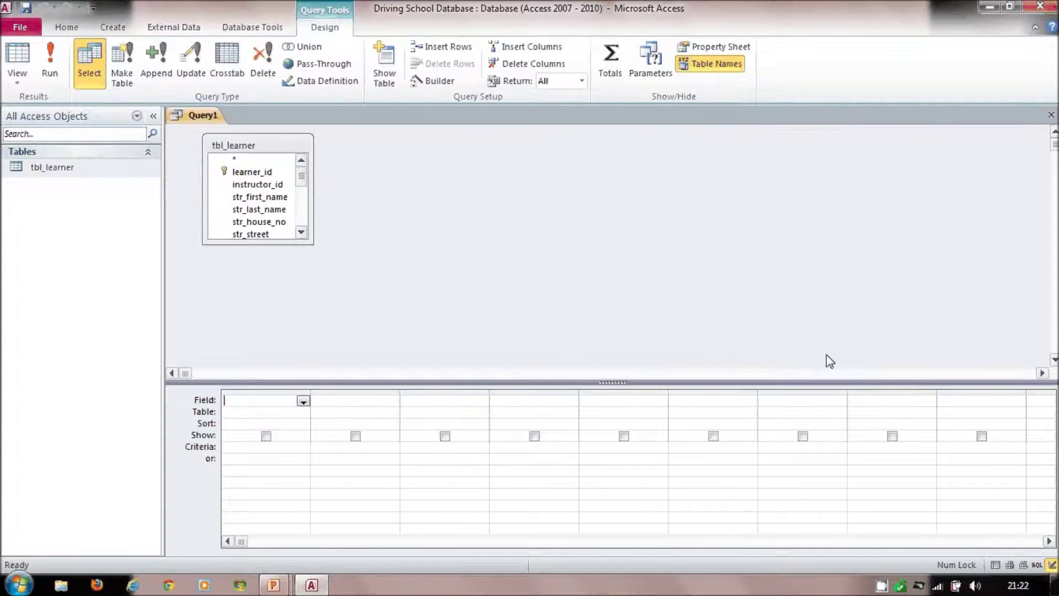
- Enlarge the tbl_learner field list and add str_first_name and str_last_name to the query grid
drag(257, 244, 281, 303)
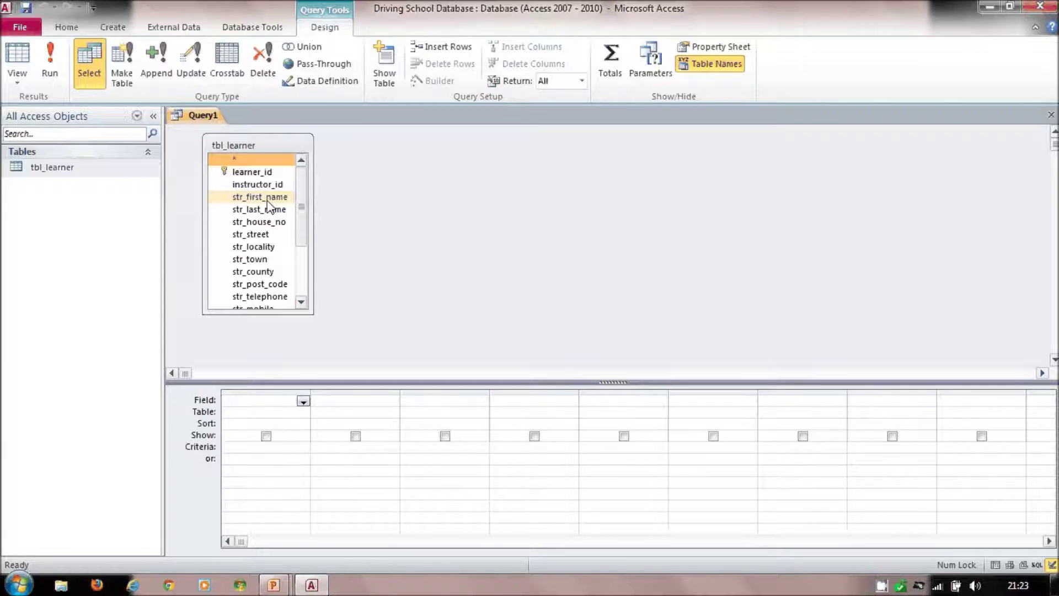
drag(268, 202, 256, 406)
drag(268, 215, 352, 406)
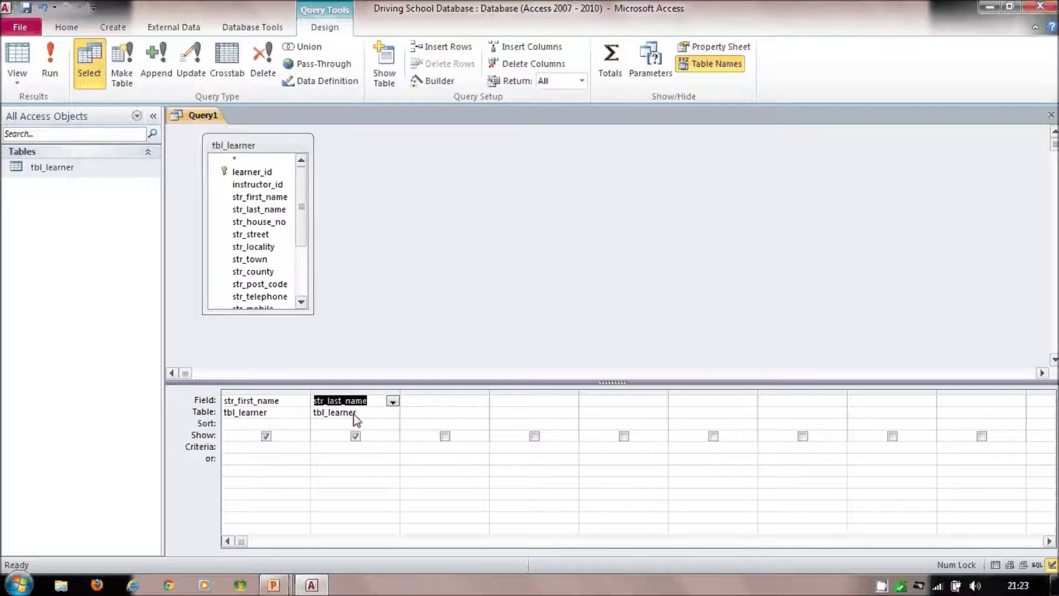
key(Tab)
click(482, 402)
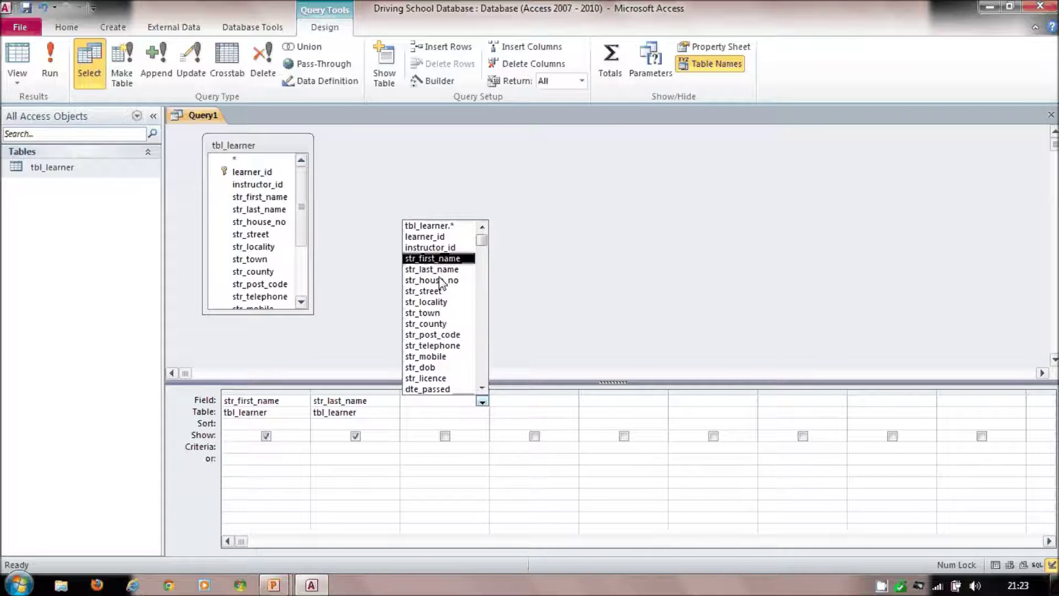
key(Escape)
click(364, 366)
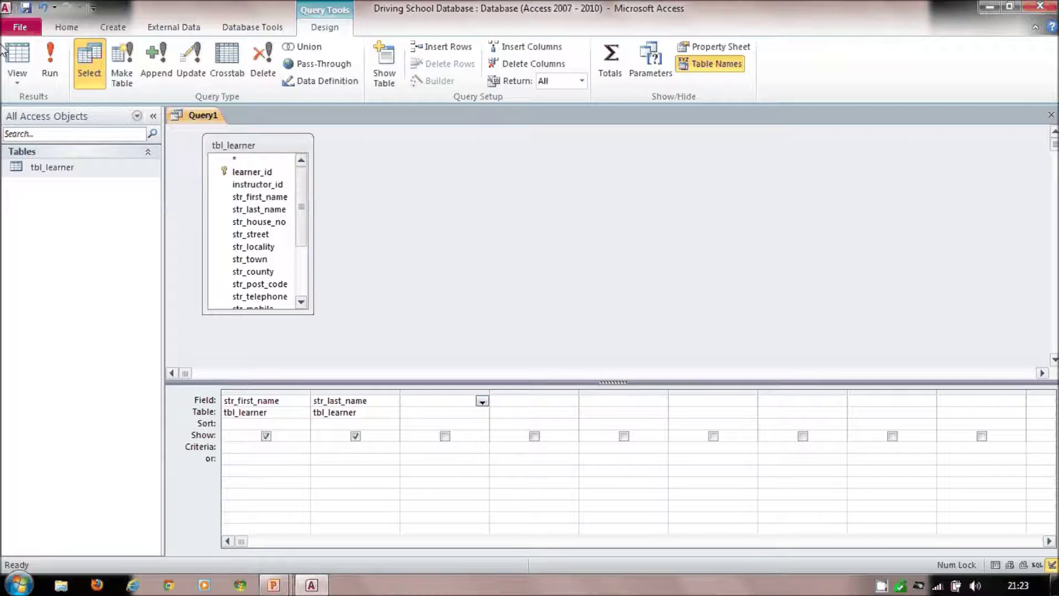
- Save the query as qry_learner
click(50, 60)
click(25, 7)
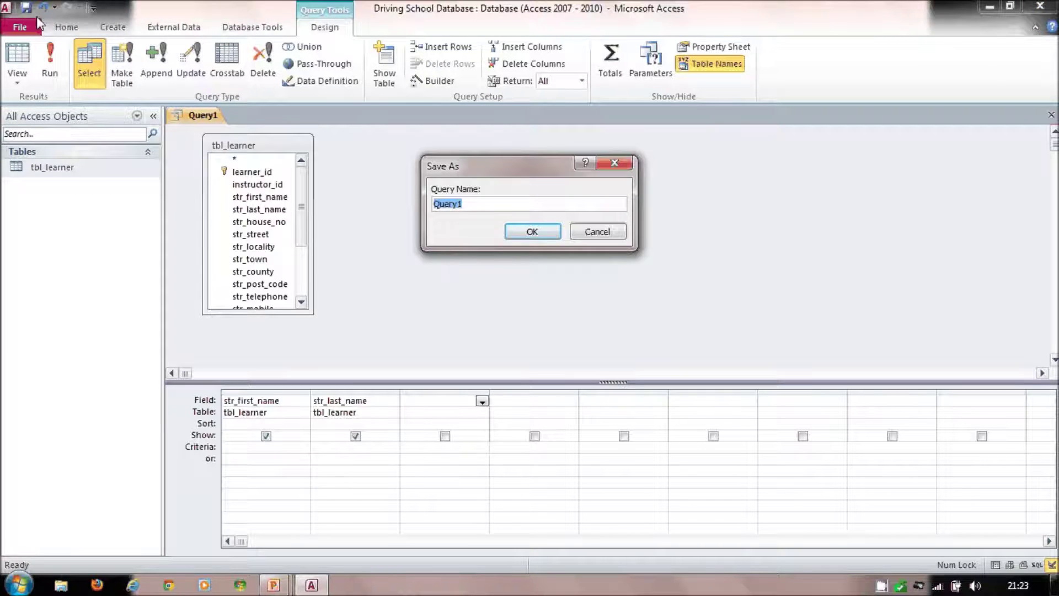
text(qry_learner)
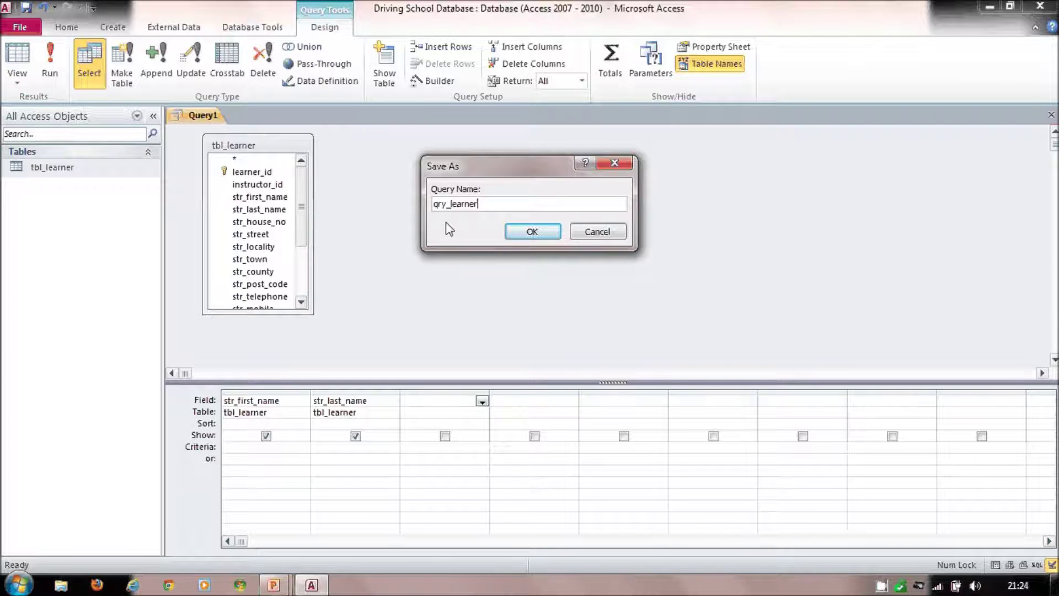
click(539, 235)
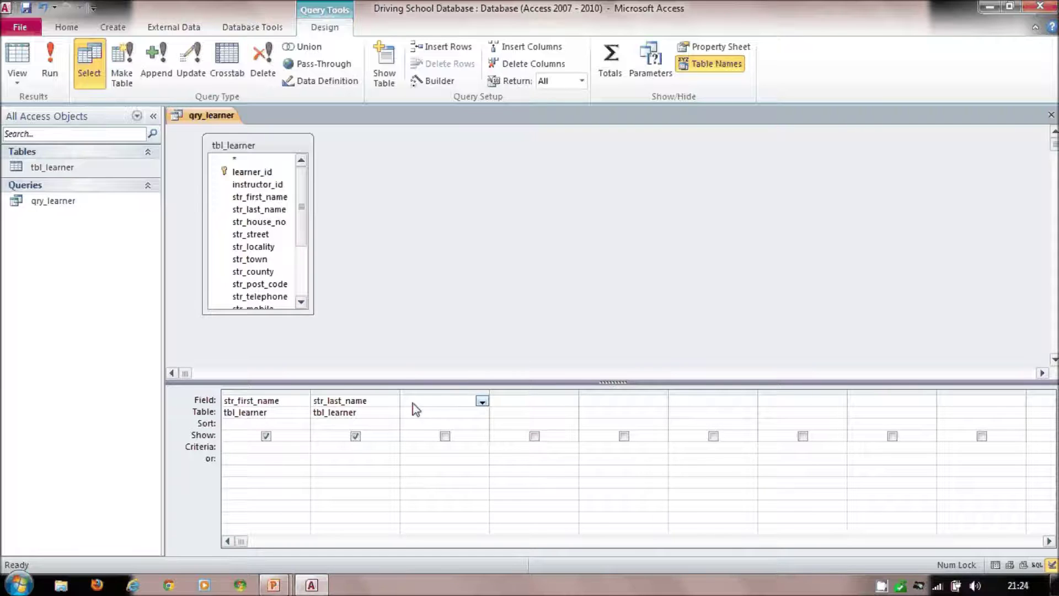
click(482, 402)
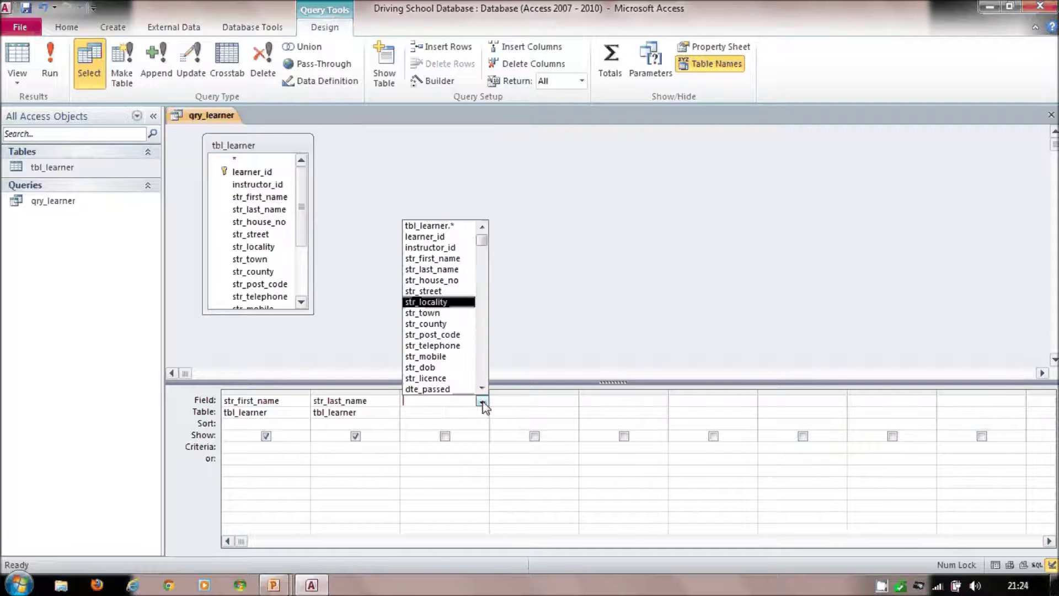
click(465, 409)
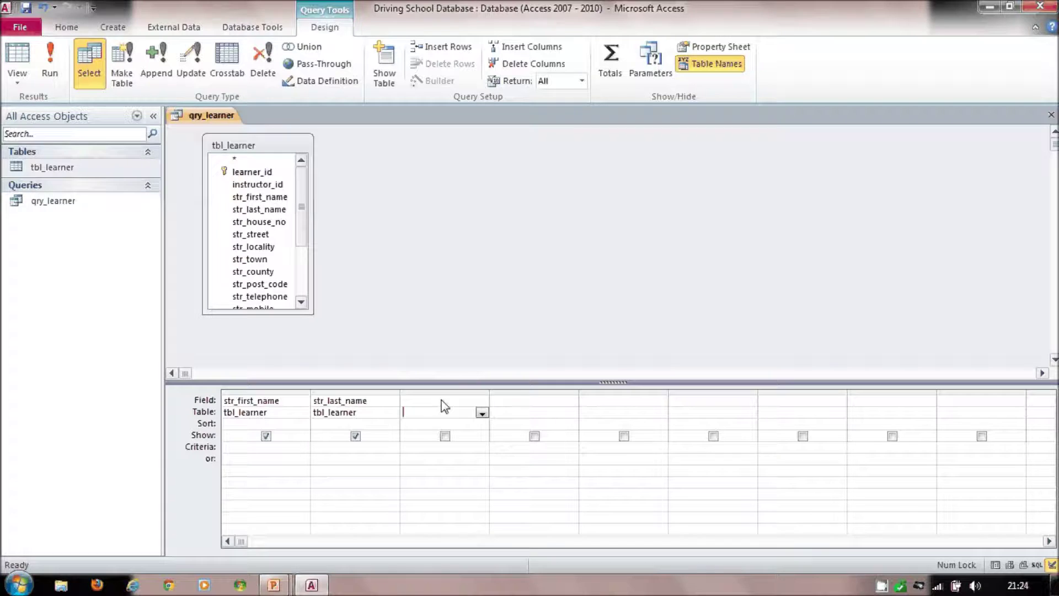
click(440, 402)
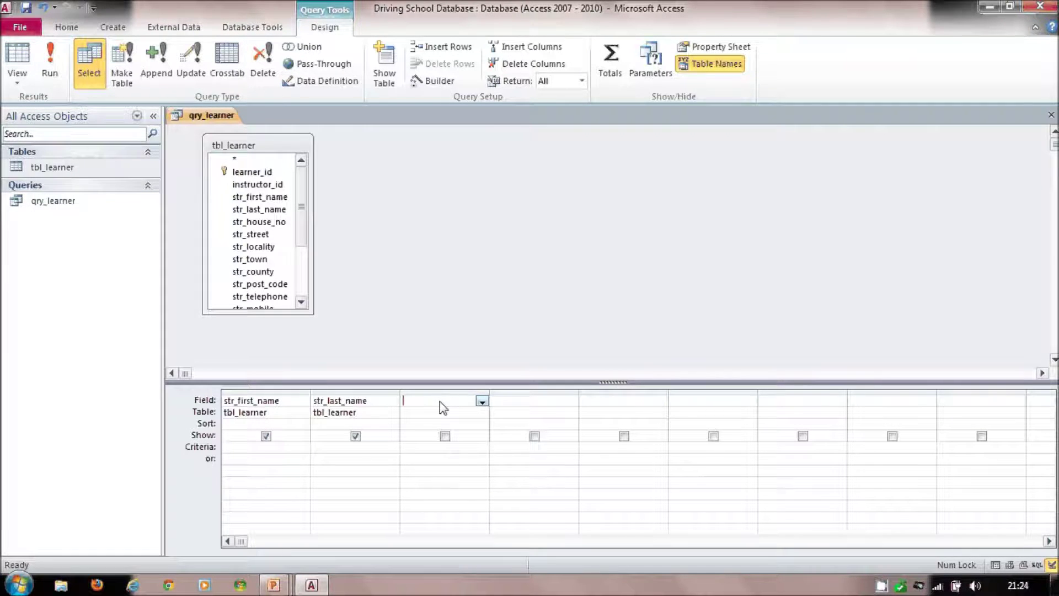
right_click(439, 401)
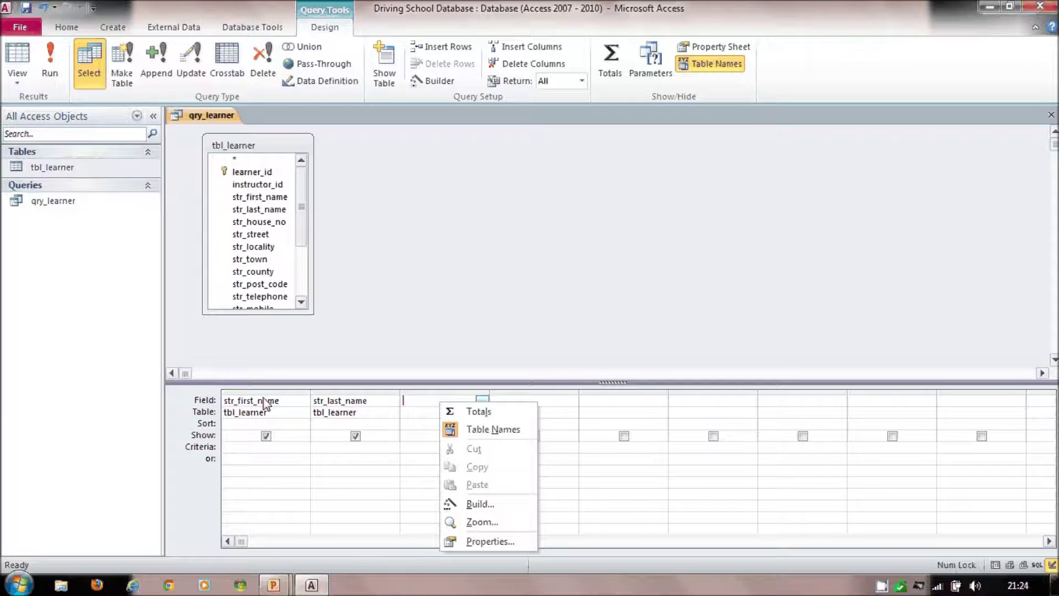
click(480, 504)
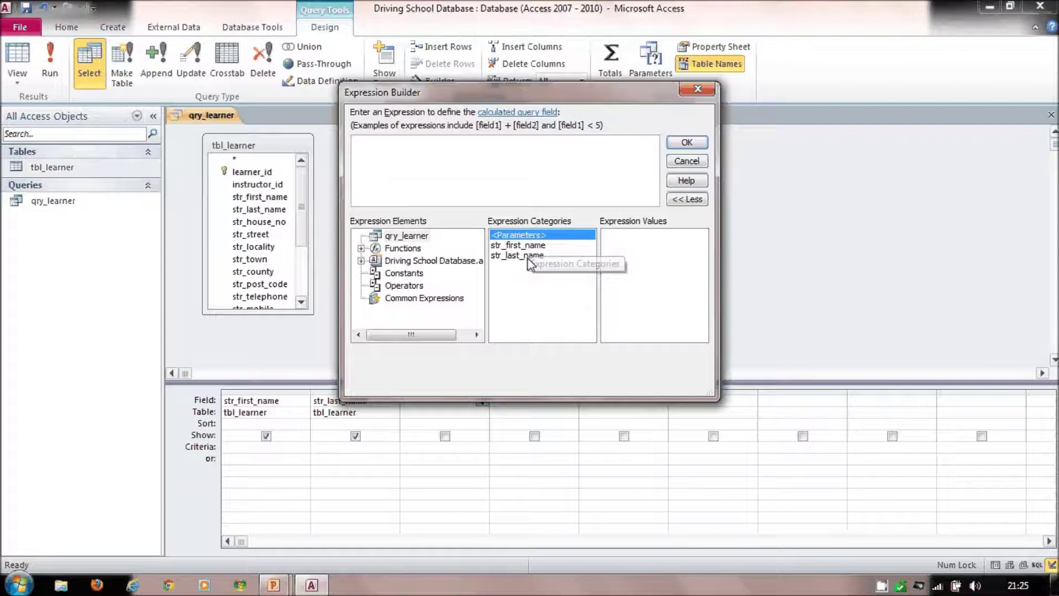
click(407, 236)
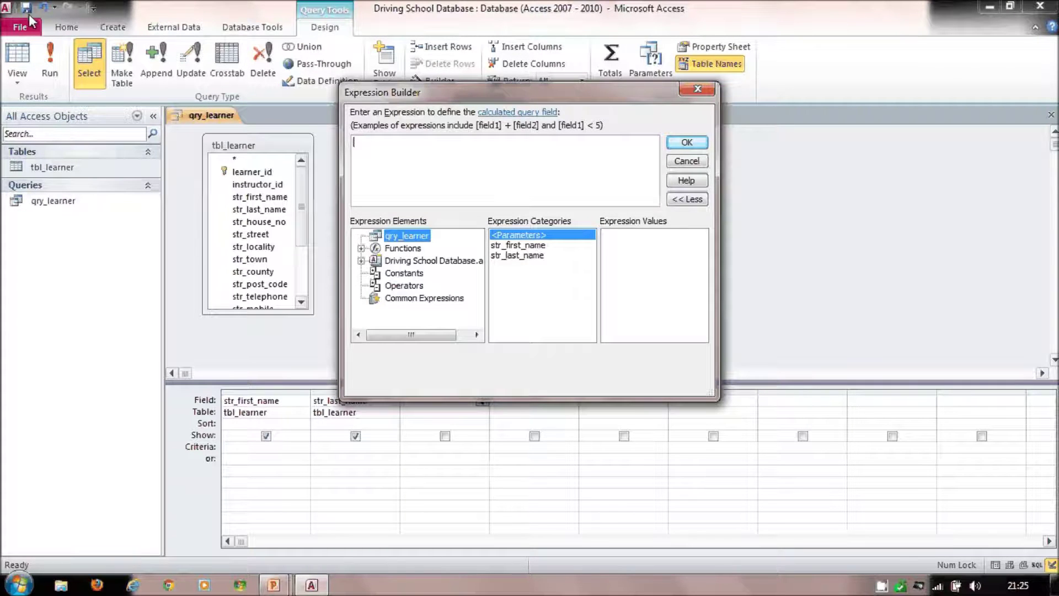
double_click(523, 259)
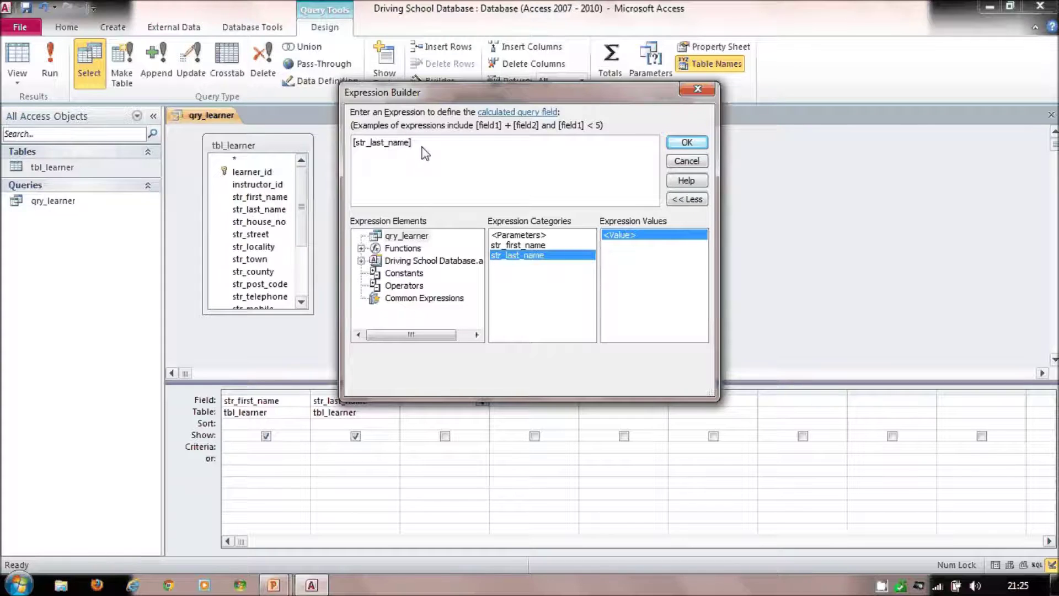
click(704, 163)
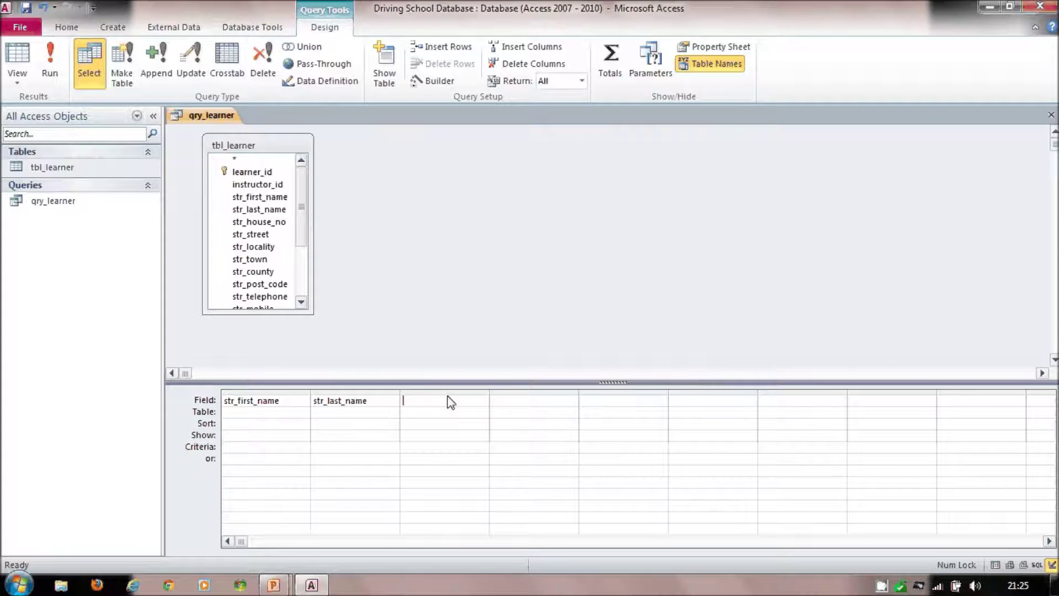
- Build a calculated field in the third query column with the expression [str_last_name] & ", " & [str_first_name]
right_click(445, 403)
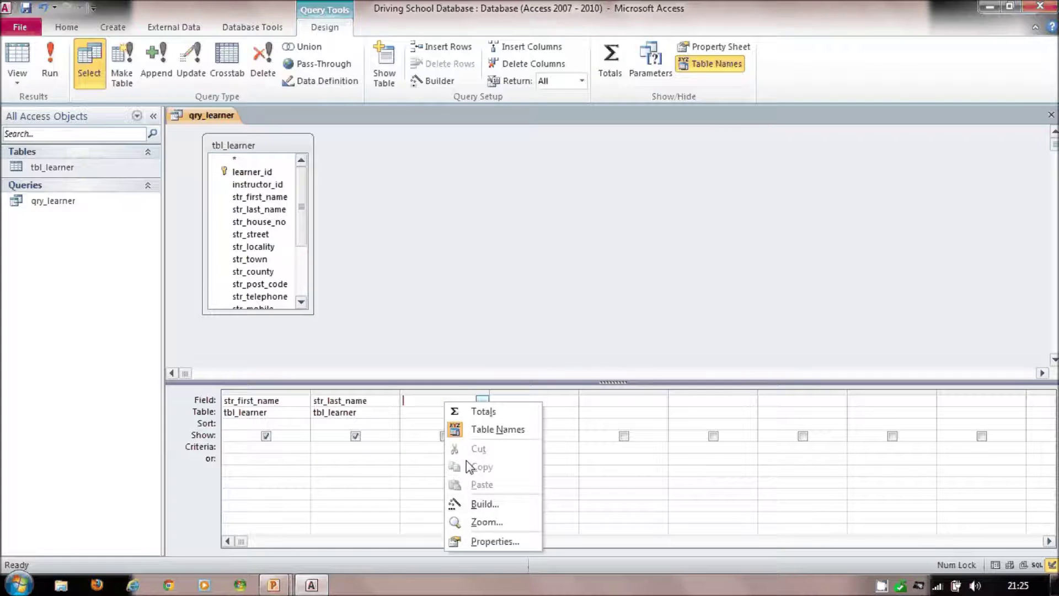
click(483, 504)
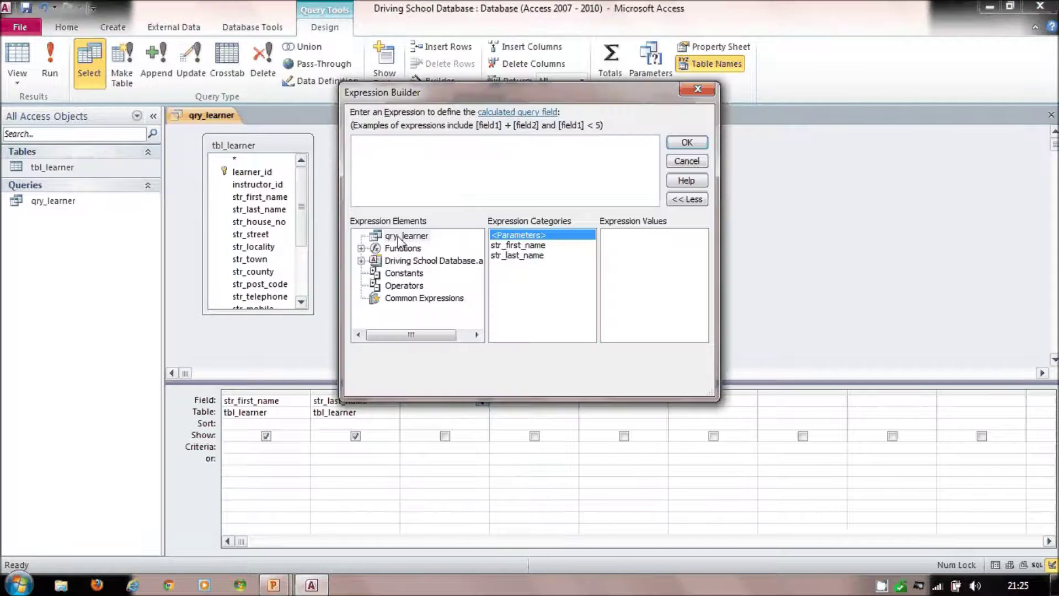
double_click(525, 257)
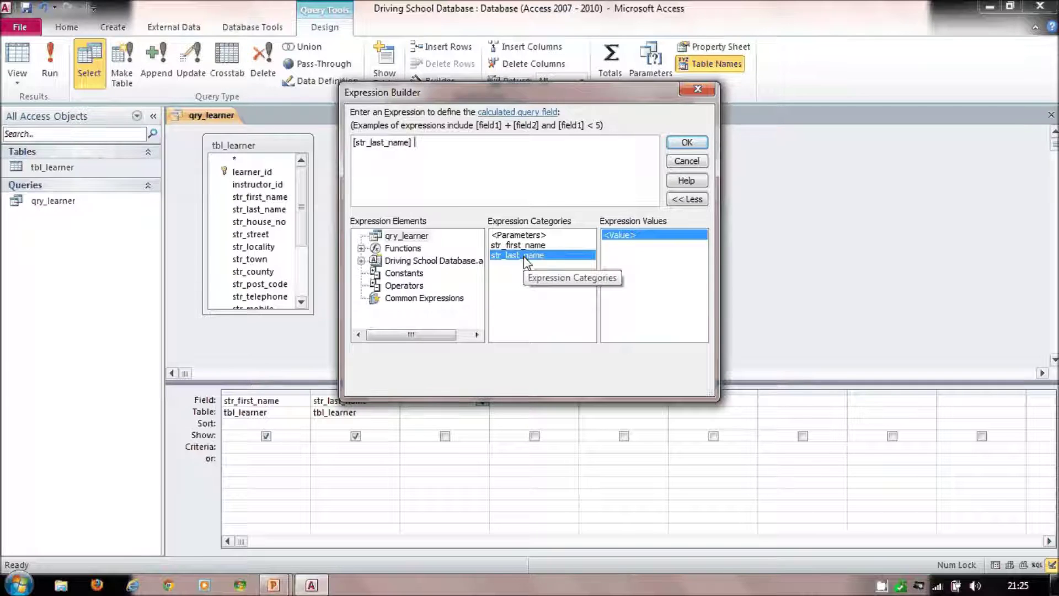
text(&)
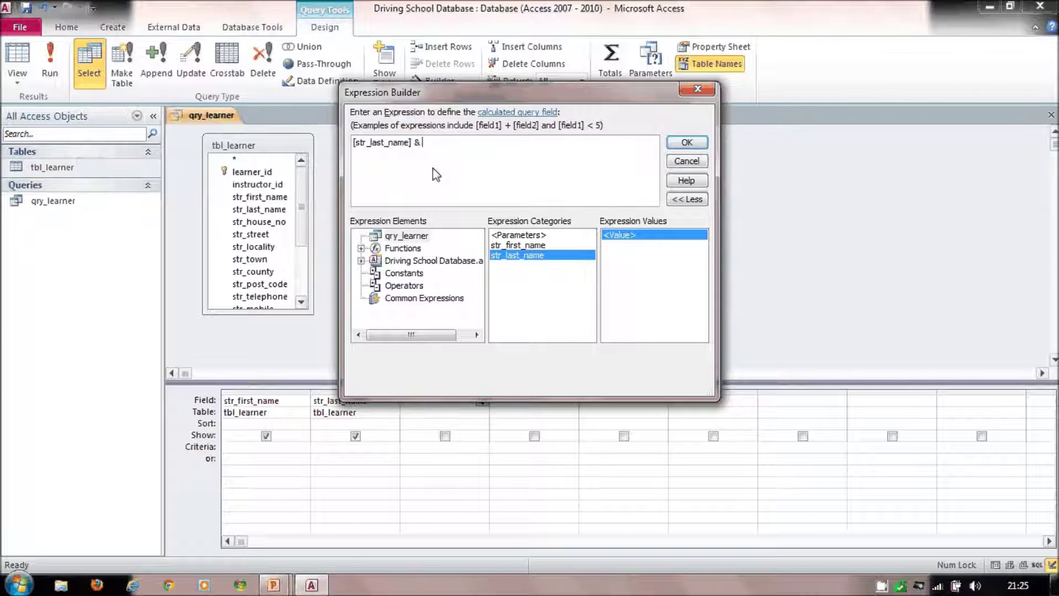
text(")
text(,)
text(, ")
text( &)
double_click(508, 246)
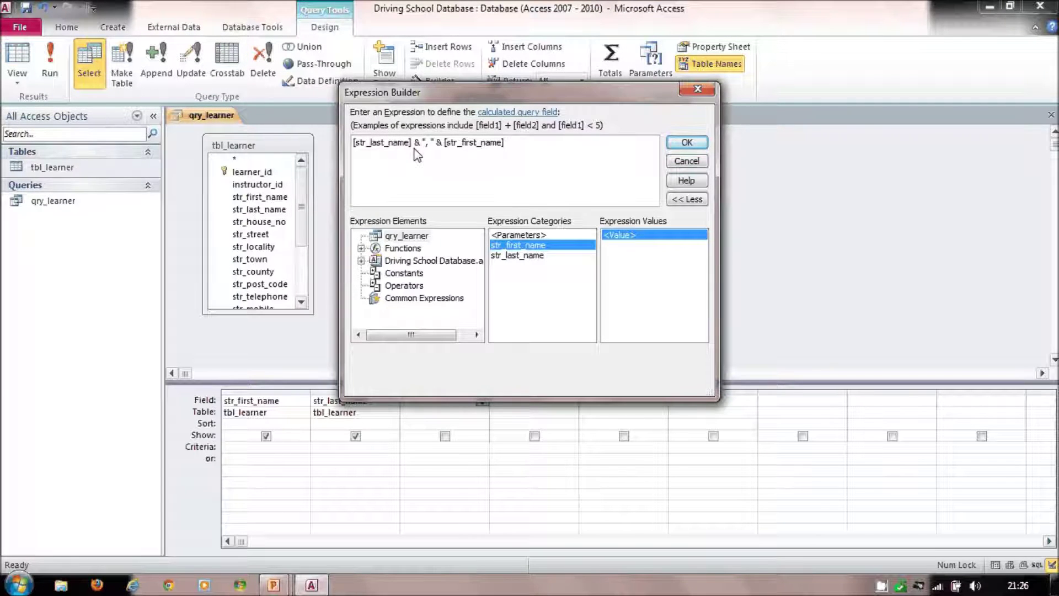
click(431, 144)
key(End)
click(686, 143)
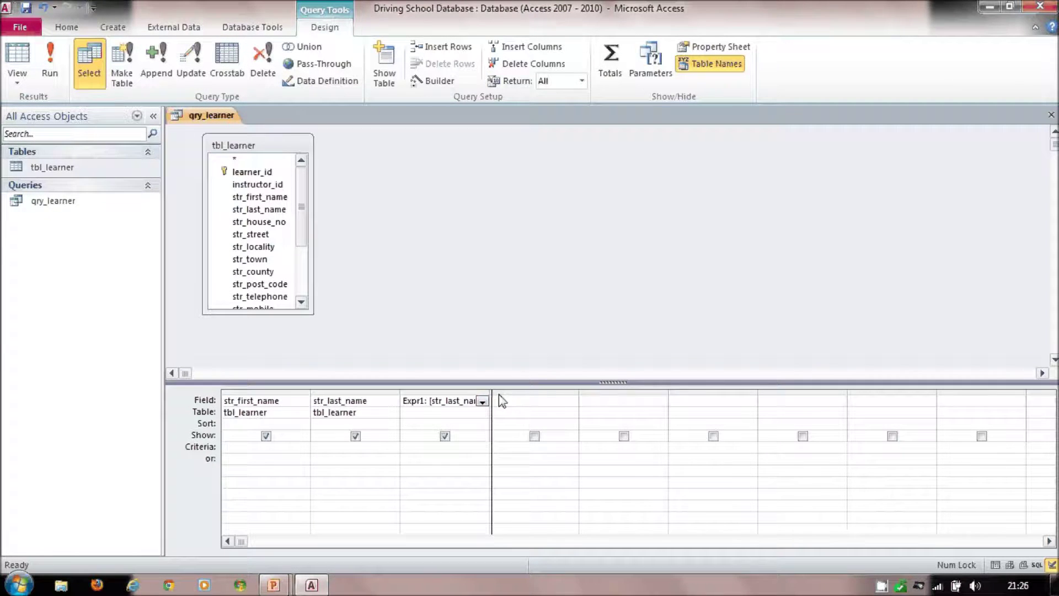
- Rename the calculated field from Expr1 to Name and widen its column to fit the whole expression
drag(499, 394, 555, 398)
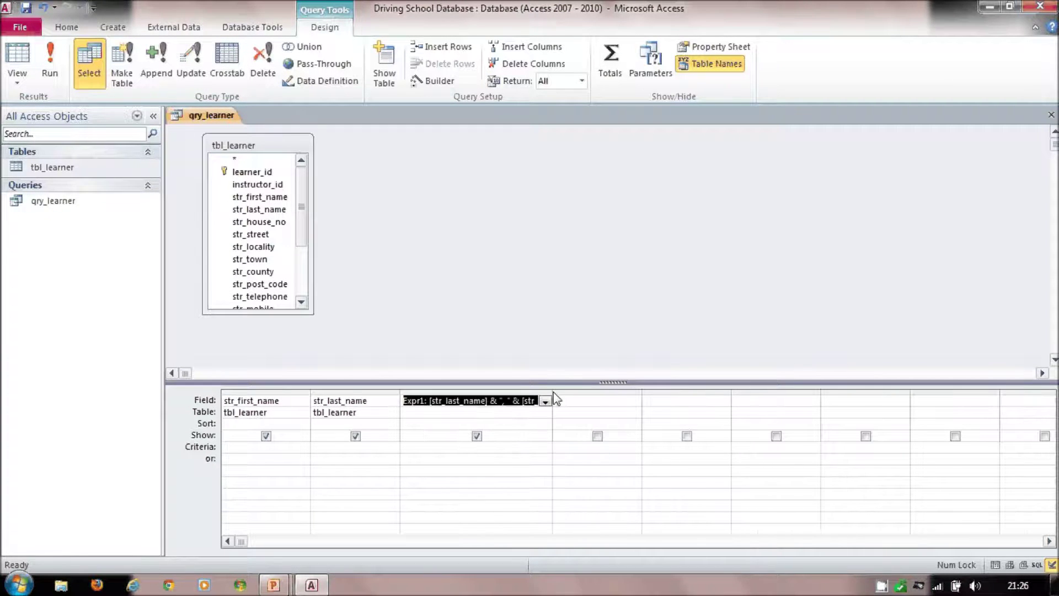
click(425, 407)
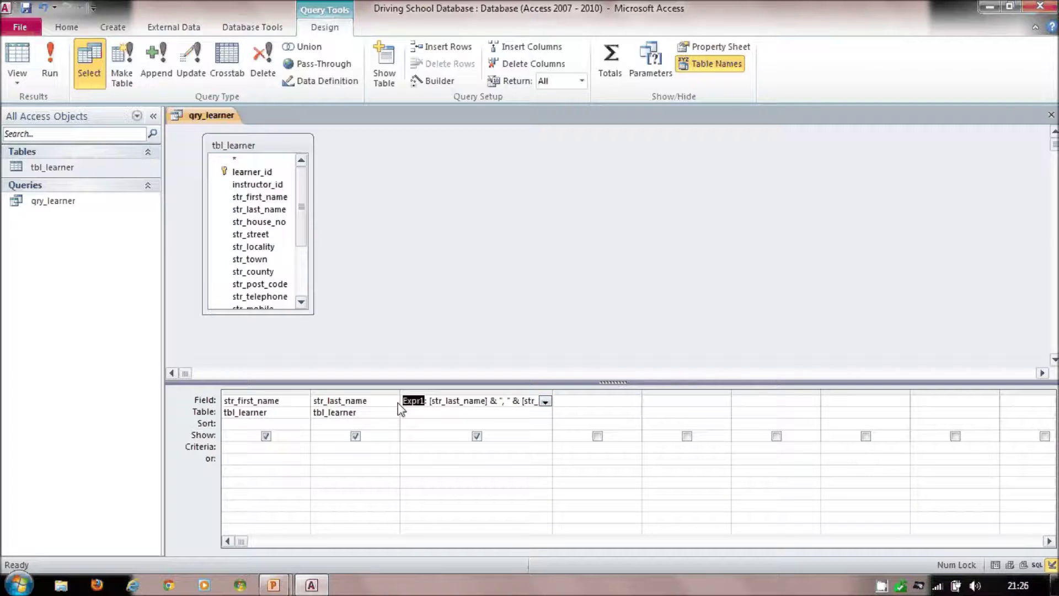
text(Nam)
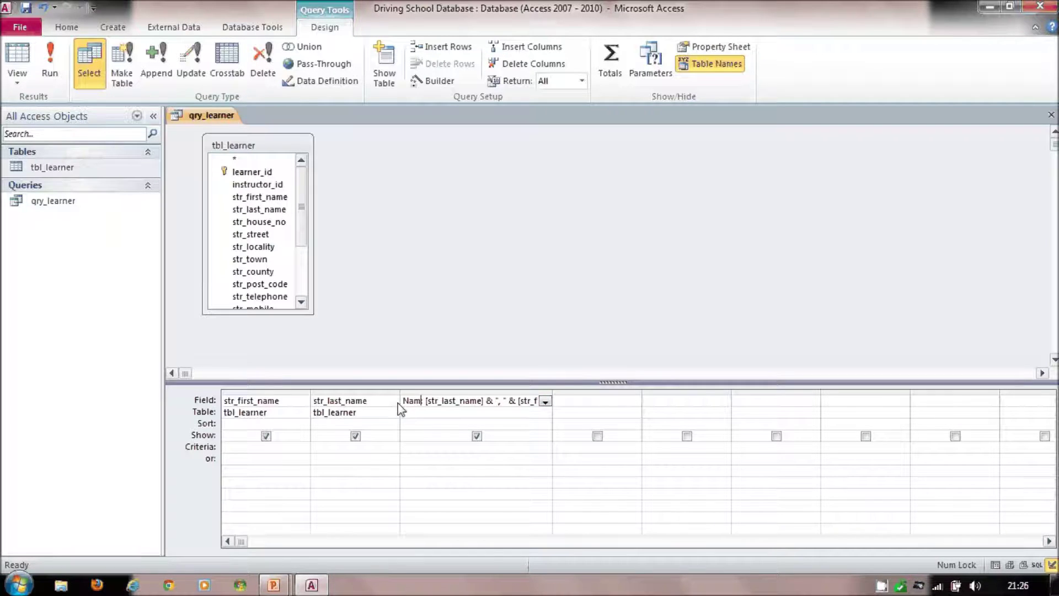
text(e)
key(Down)
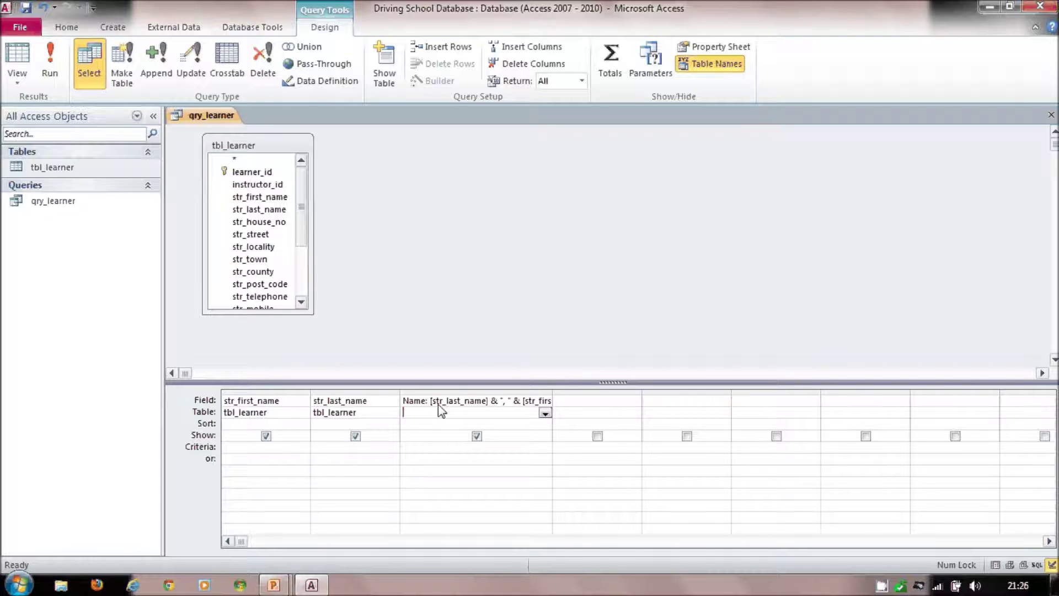
drag(556, 397, 617, 395)
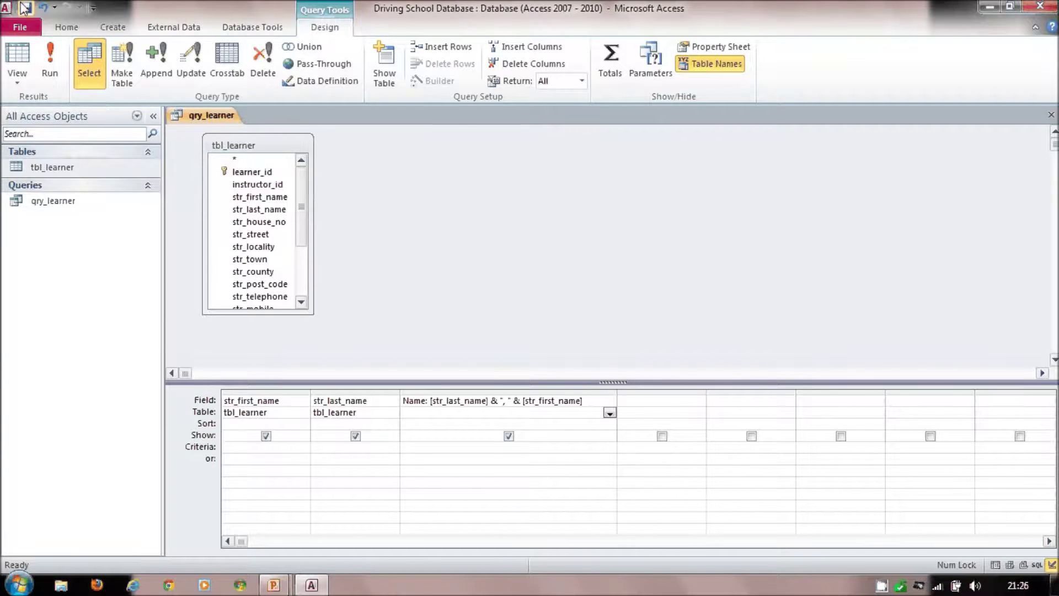
- Run the query and, with the Name column widened, sort the results by Last Name in ascending order
click(53, 59)
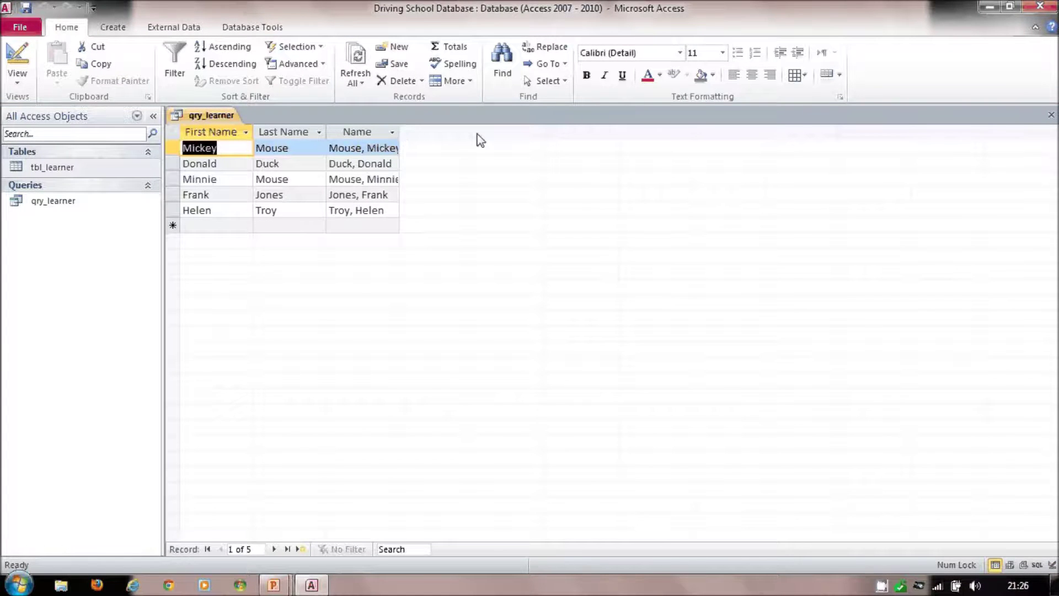
double_click(399, 132)
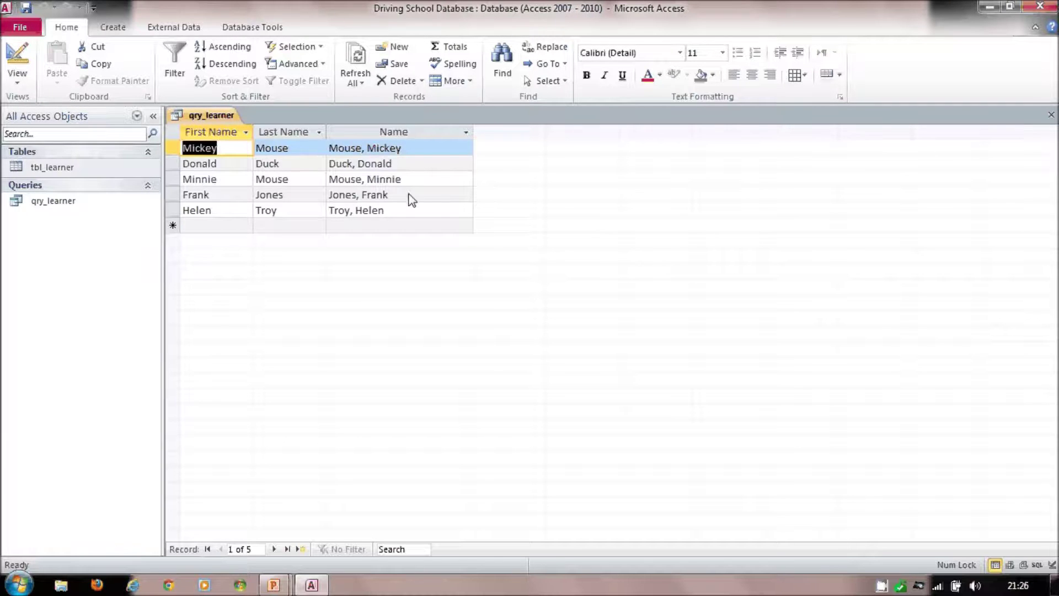
click(302, 152)
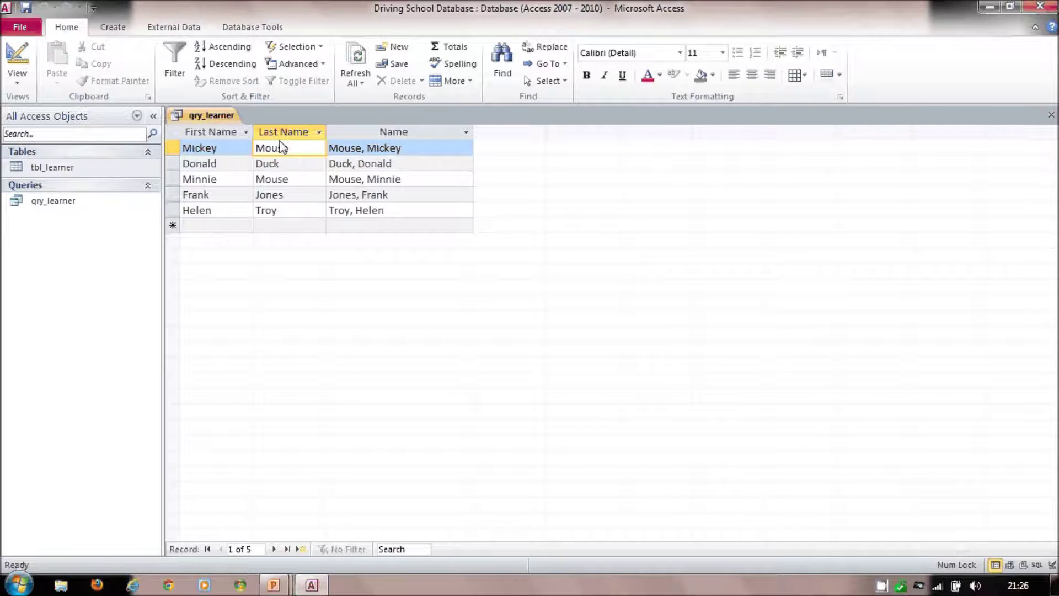
click(231, 49)
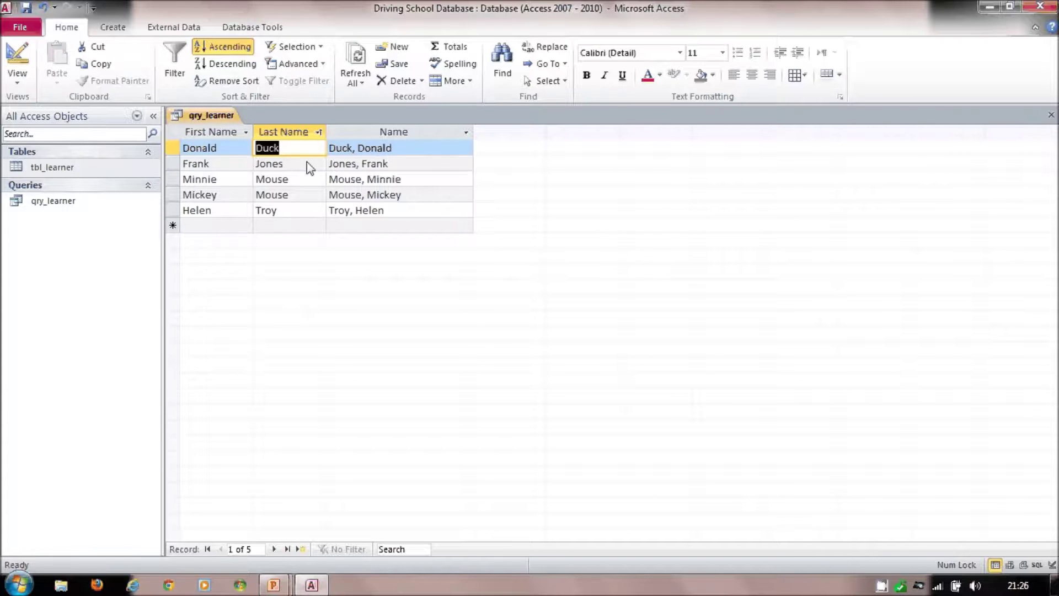
- Re-sort the query results by Last Name in descending order, and clear the sort
click(234, 64)
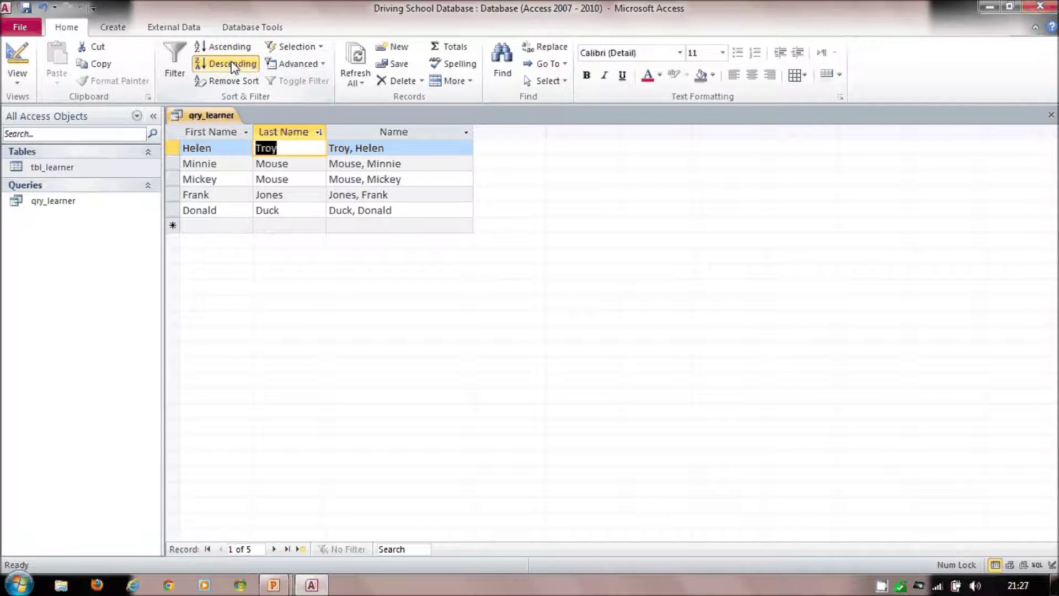
click(231, 82)
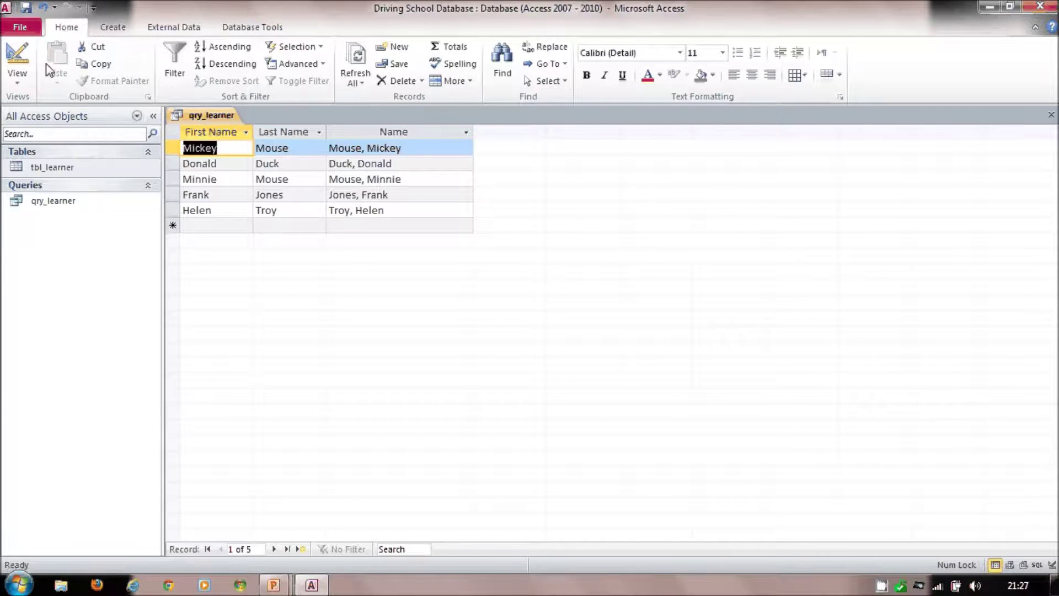
- Hide the str_first_name and str_last_name columns in the query design, and run the query to display only the Name field
click(19, 53)
click(26, 58)
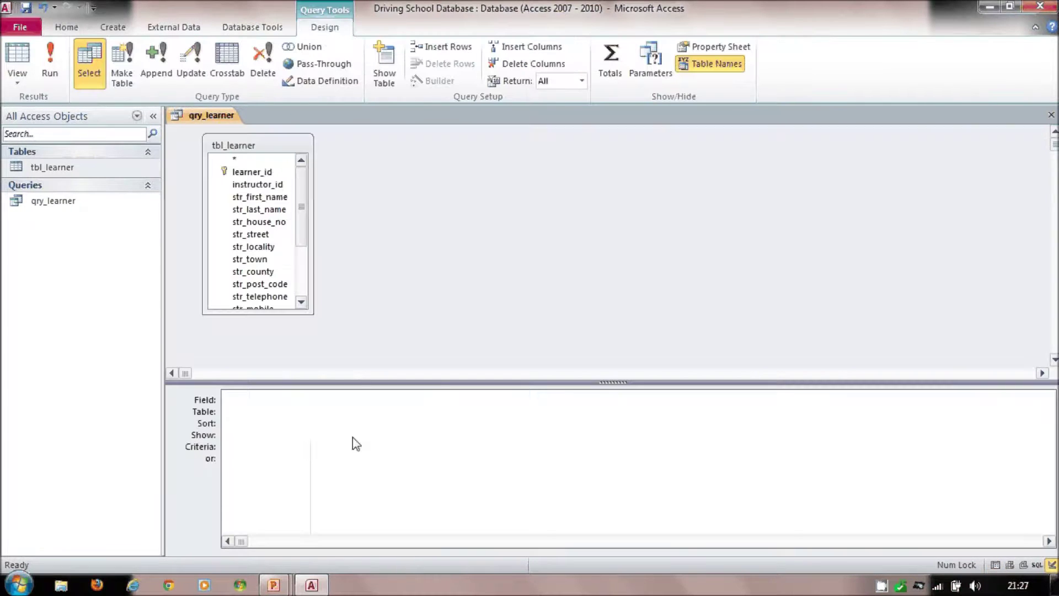
click(266, 436)
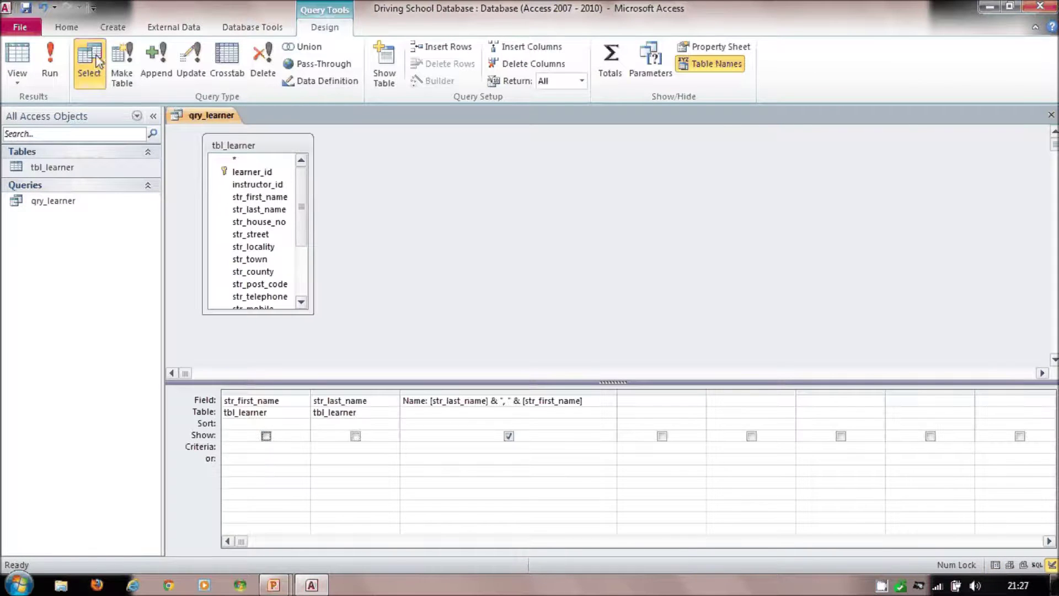
click(47, 67)
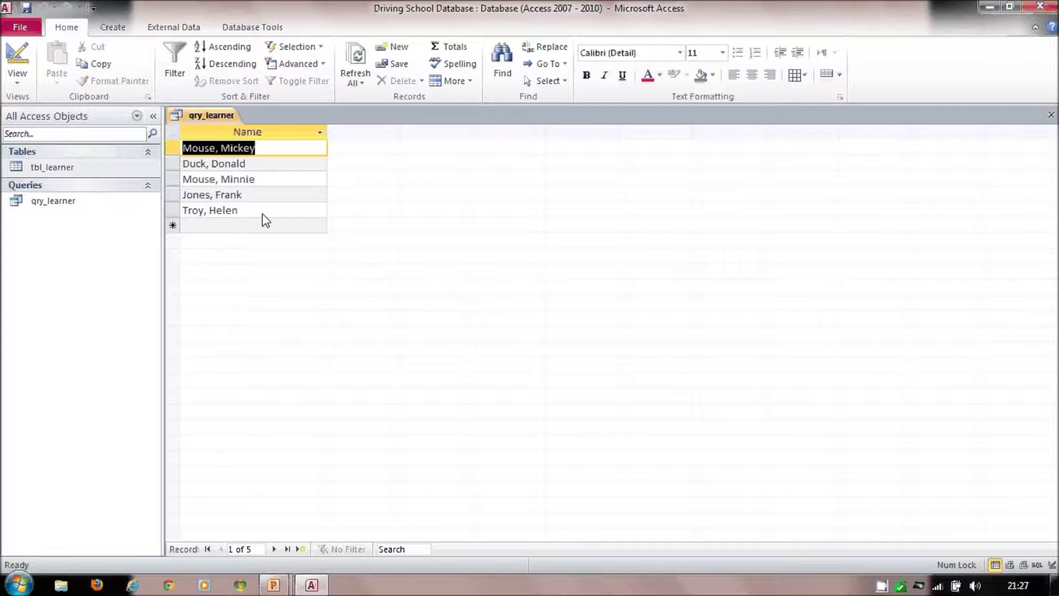
click(23, 58)
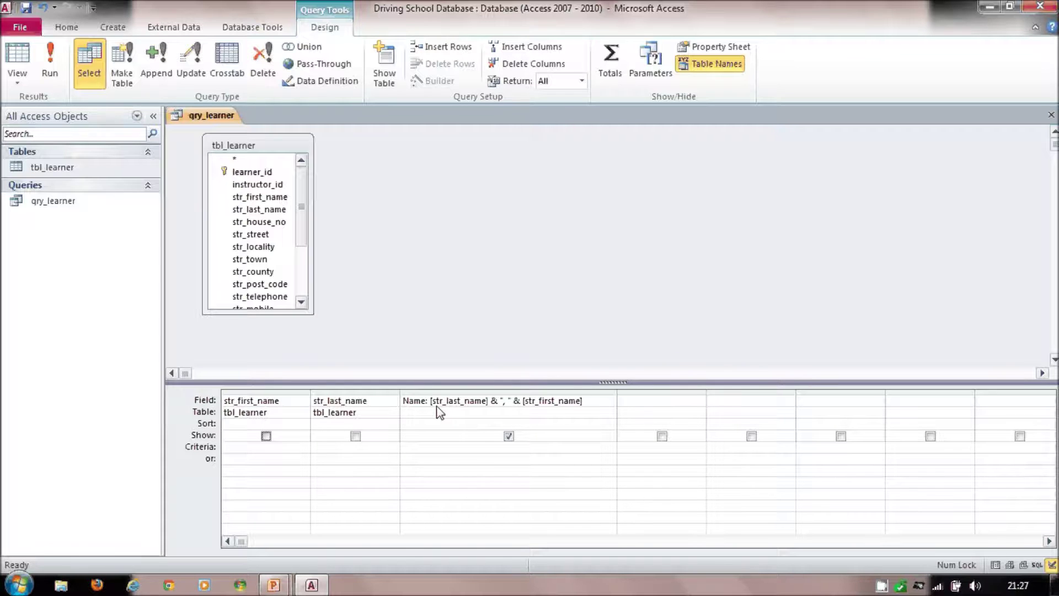
click(49, 61)
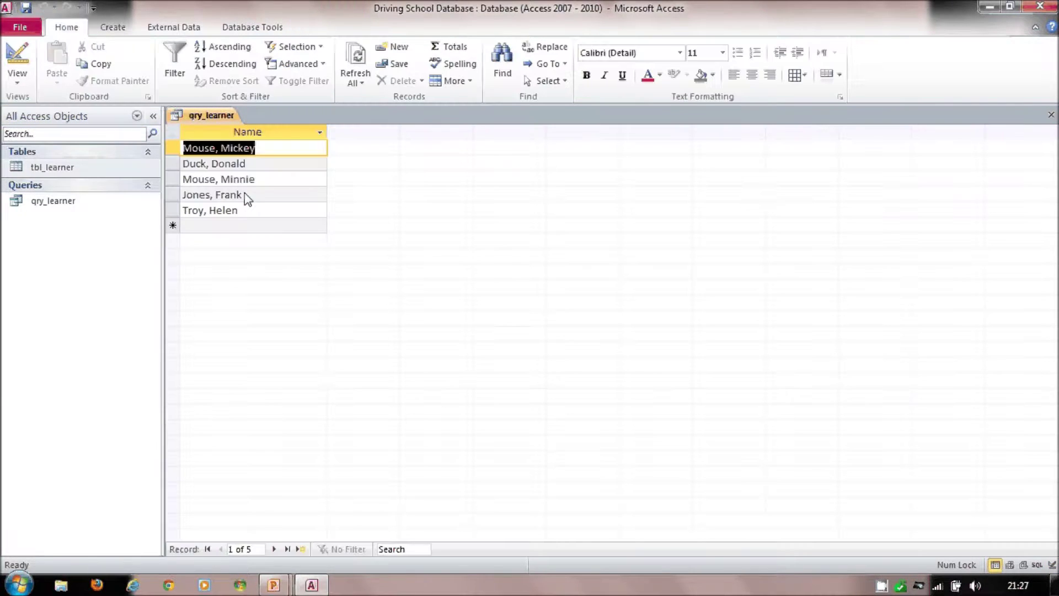
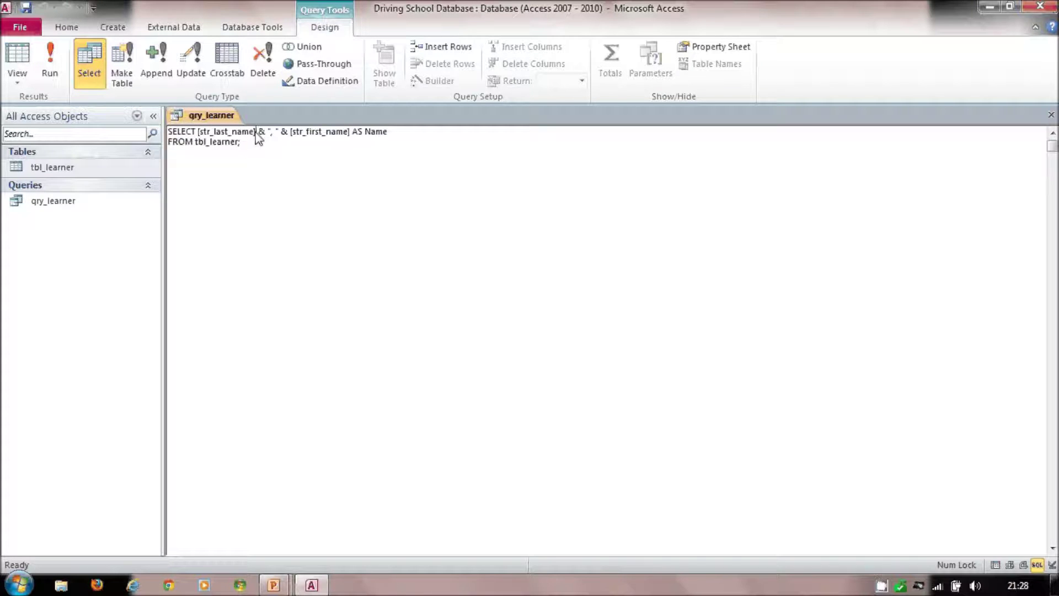
- In the query's SQL statement, bring the FROM tbl_learner clause up onto the same line as the SELECT clause
drag(255, 135, 200, 138)
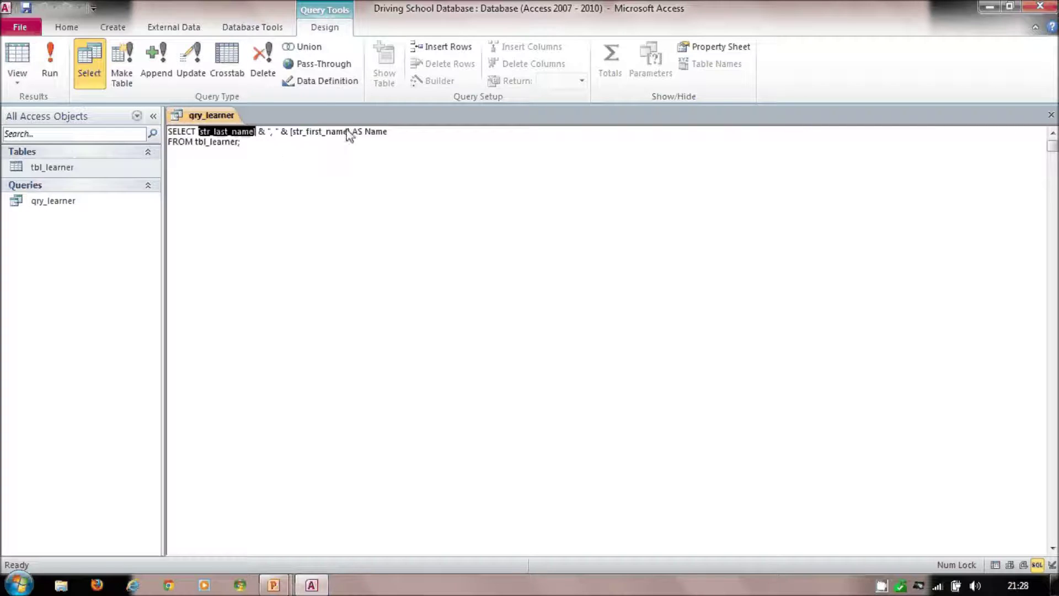
drag(349, 135, 290, 135)
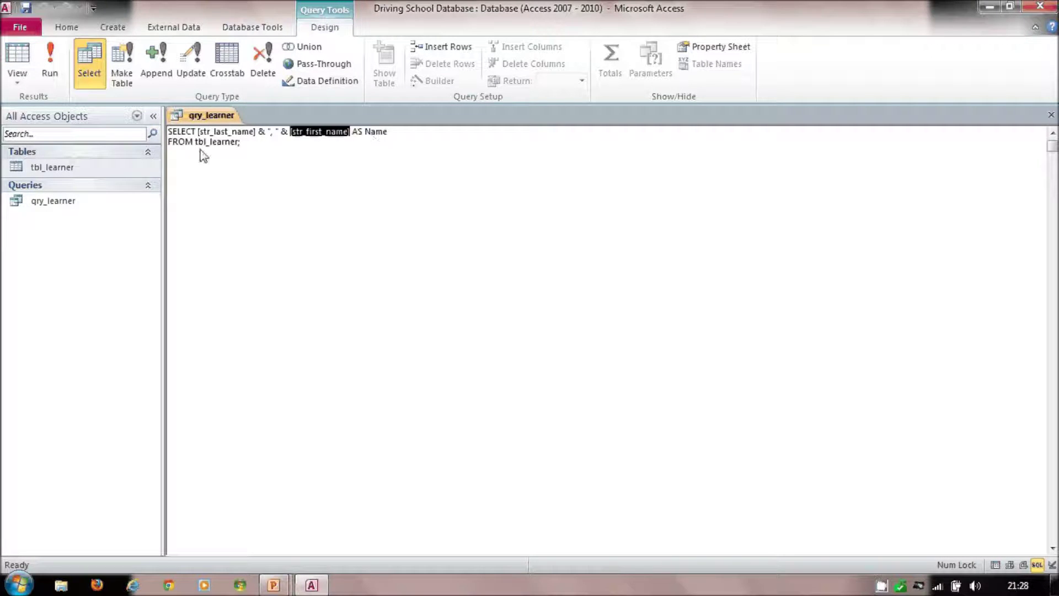
drag(193, 142, 239, 143)
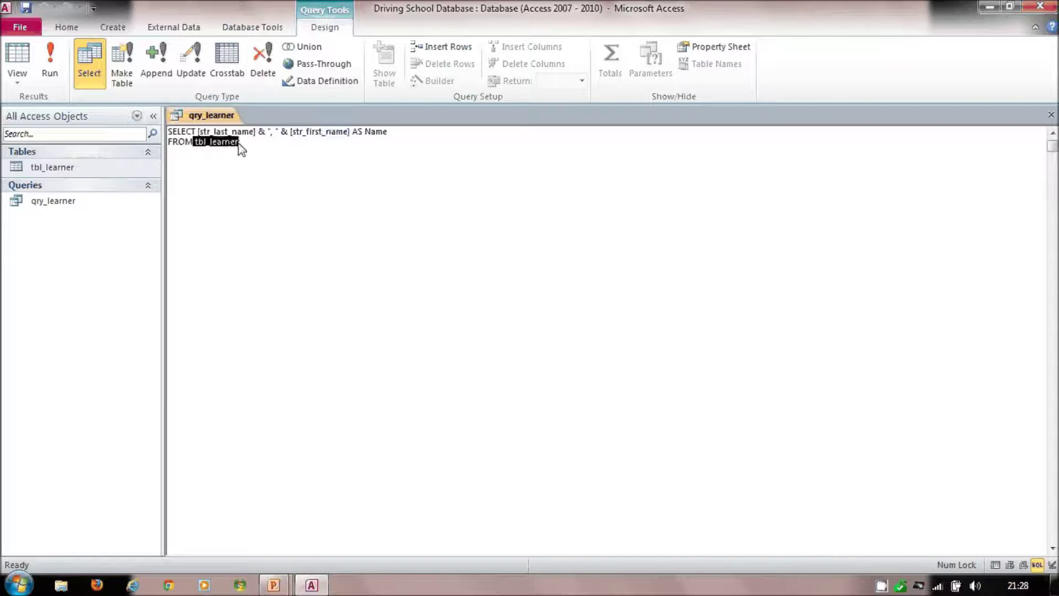
click(406, 134)
text(,)
key(Delete)
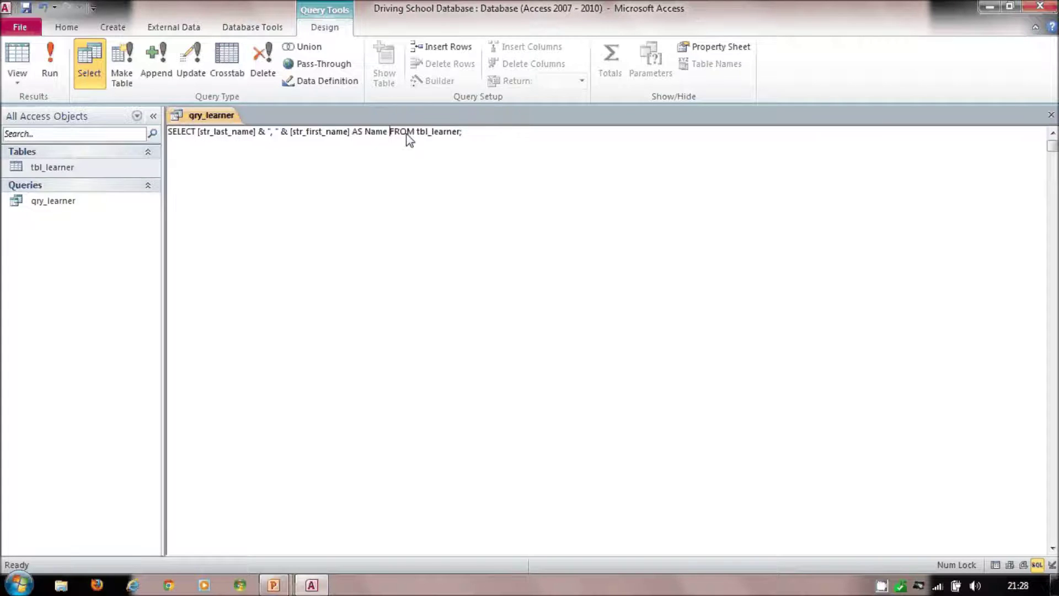
- Remove the square brackets around str_first_name in the SQL statement
click(351, 132)
key(BackSpace)
key(Left)
key(Left)
key(Left)
key(Left)
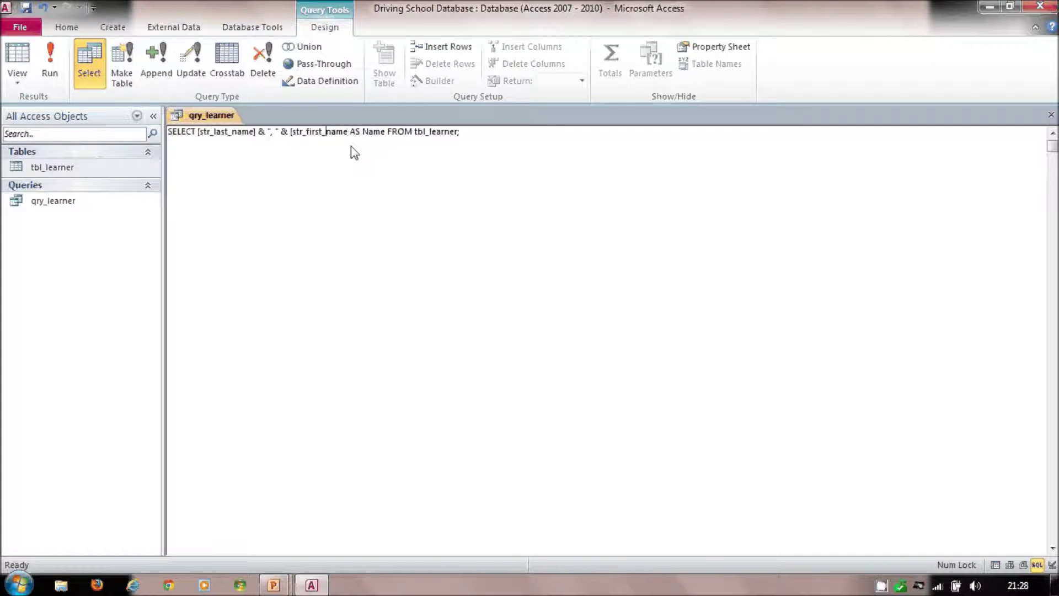
key(Left)
key(Left)
key(Left)
key(Left)
key(Left)
key(Left)
key(Left)
key(Left)
key(Left)
key(Left)
key(BackSpace)
key(Left)
key(Left)
key(Left)
key(Left)
key(Left)
key(BackSpace)
- Remove the square brackets around str_last_name in the SQL statement
key(Left)
key(Left)
key(Left)
key(Left)
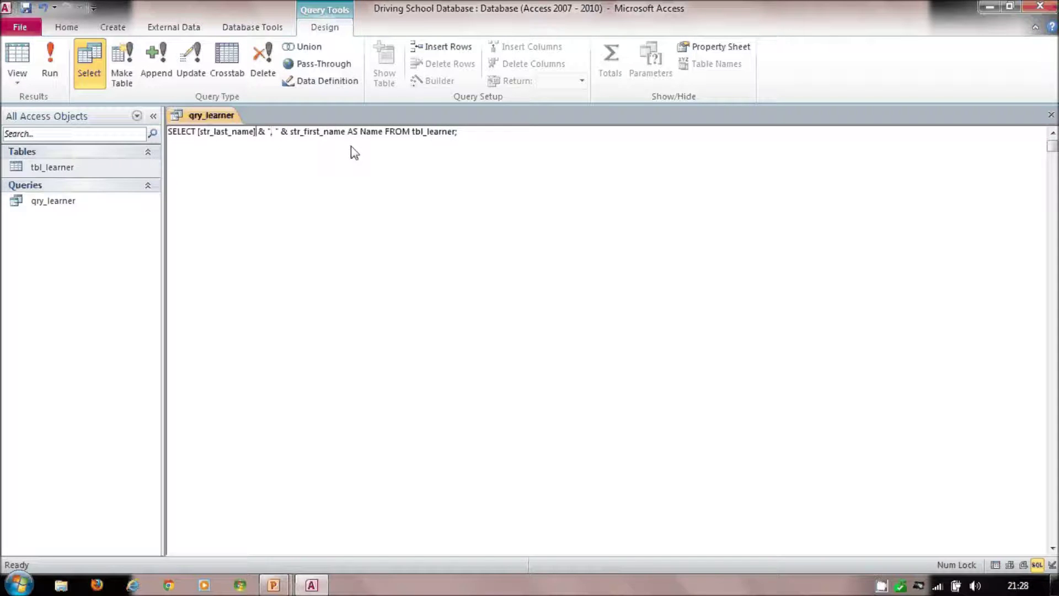
key(BackSpace)
key(BackSpace)
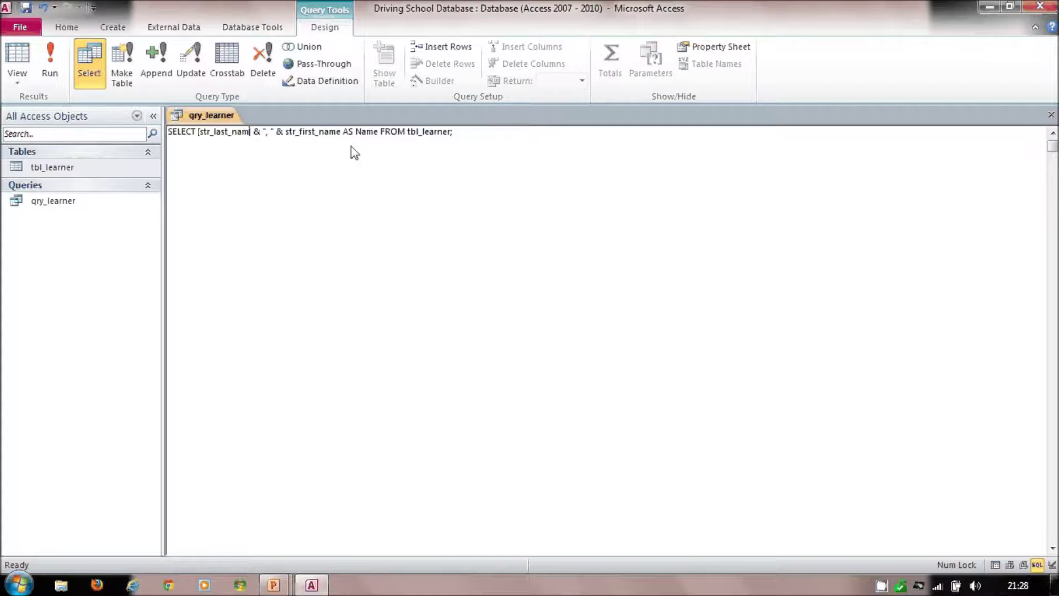
text(e)
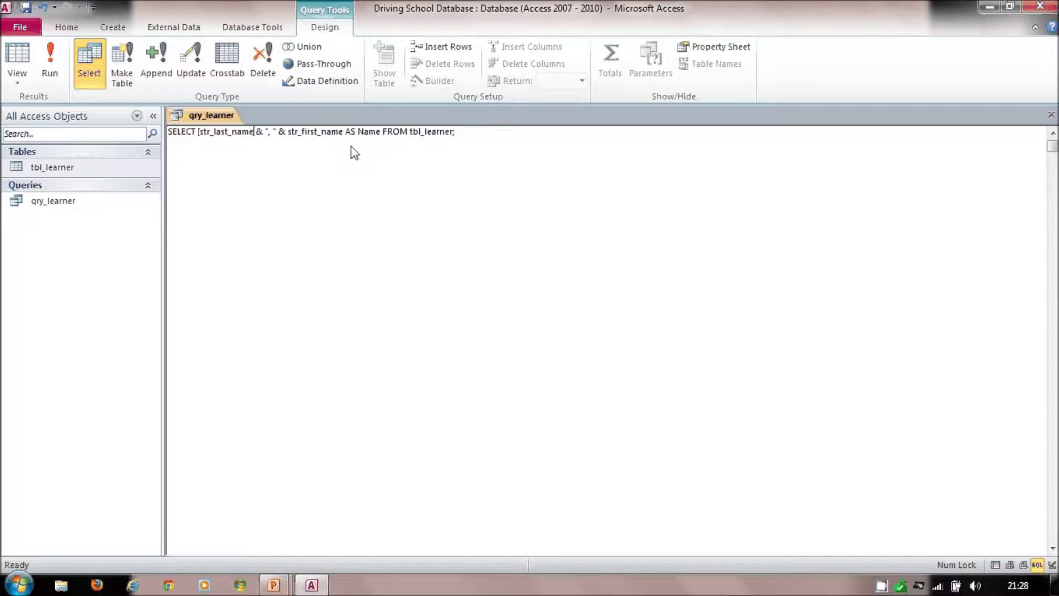
key(Left)
key(Left)
key(Left)
key(Left)
key(Left)
key(Left)
key(Left)
key(Left)
key(Left)
key(Left)
key(Left)
key(Left)
key(Left)
key(BackSpace)
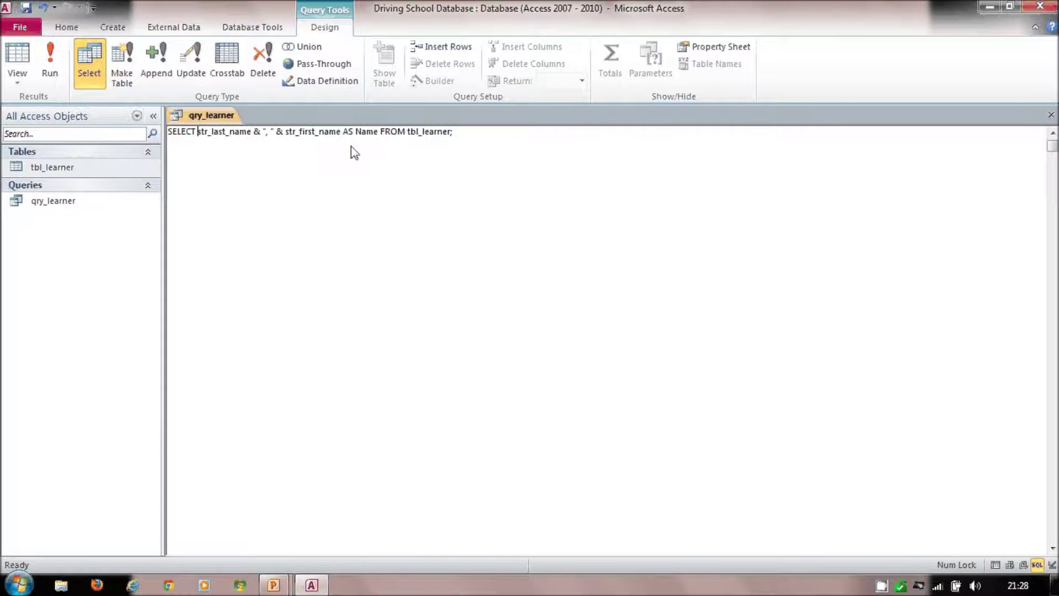
- Run the query without the brackets and reopen its SQL statement
click(49, 61)
click(18, 58)
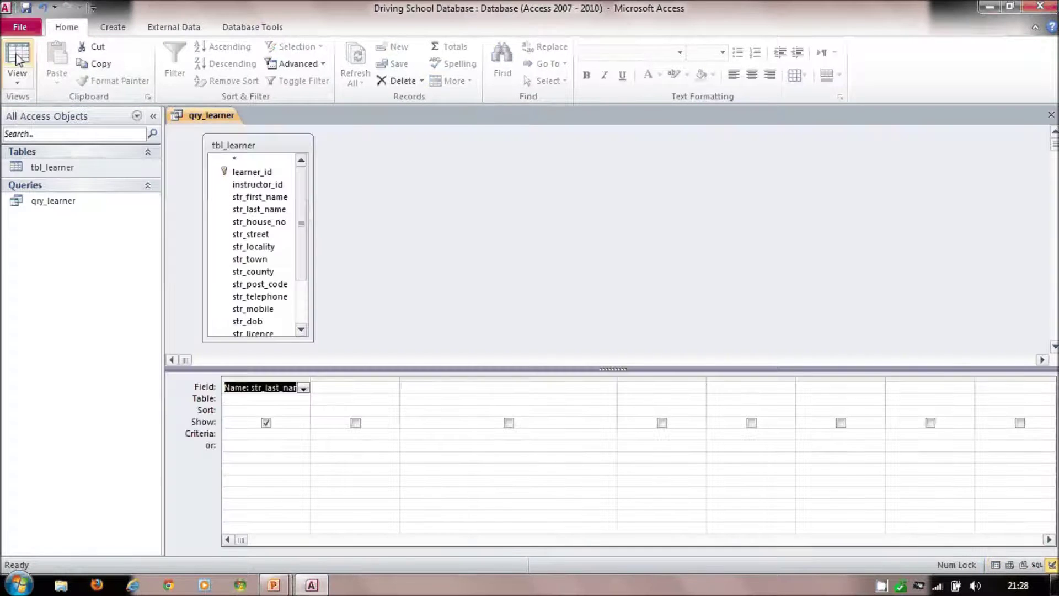
click(17, 77)
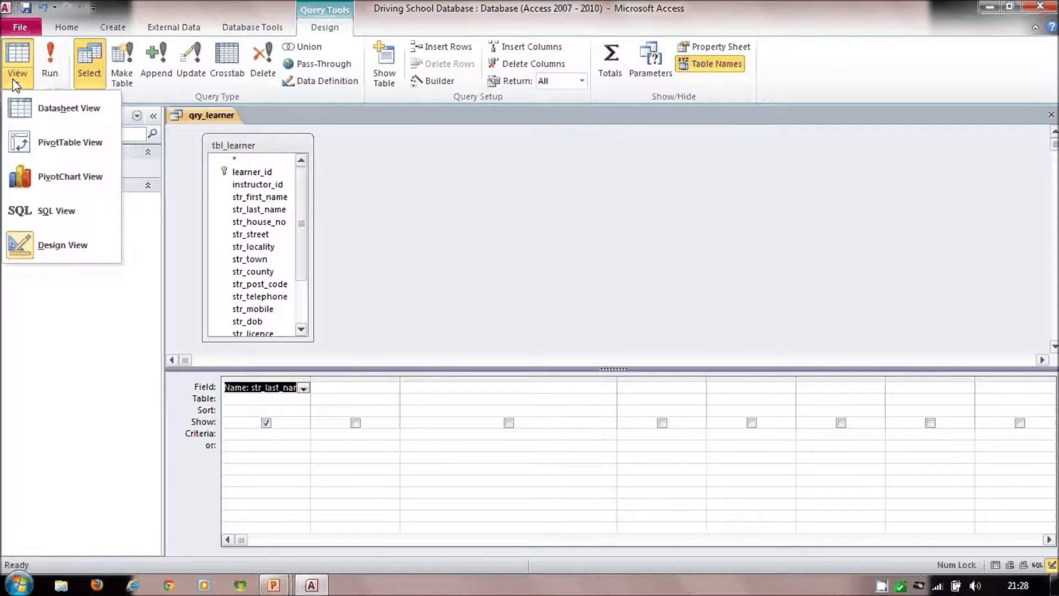
click(82, 207)
click(288, 161)
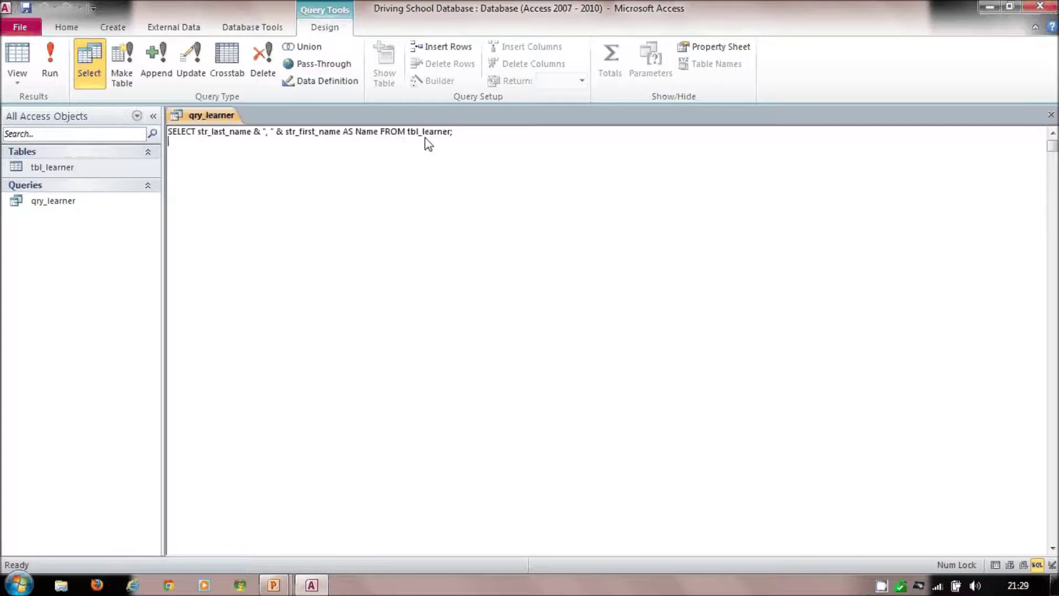
- In Design view, add str_first_name and str_last_name from tbl_learner to the grid after the Name field
click(17, 77)
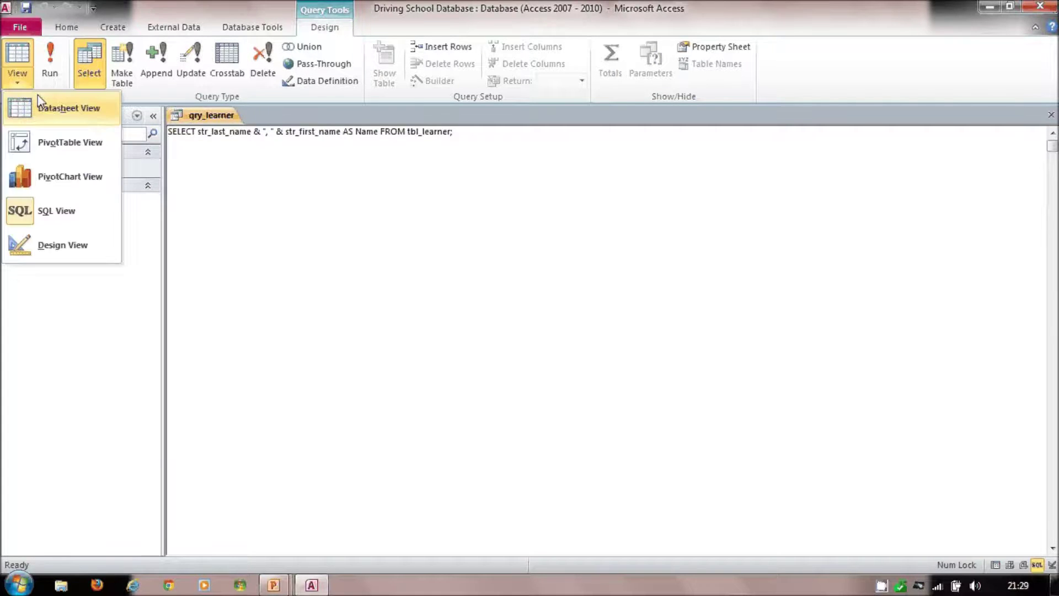
click(55, 231)
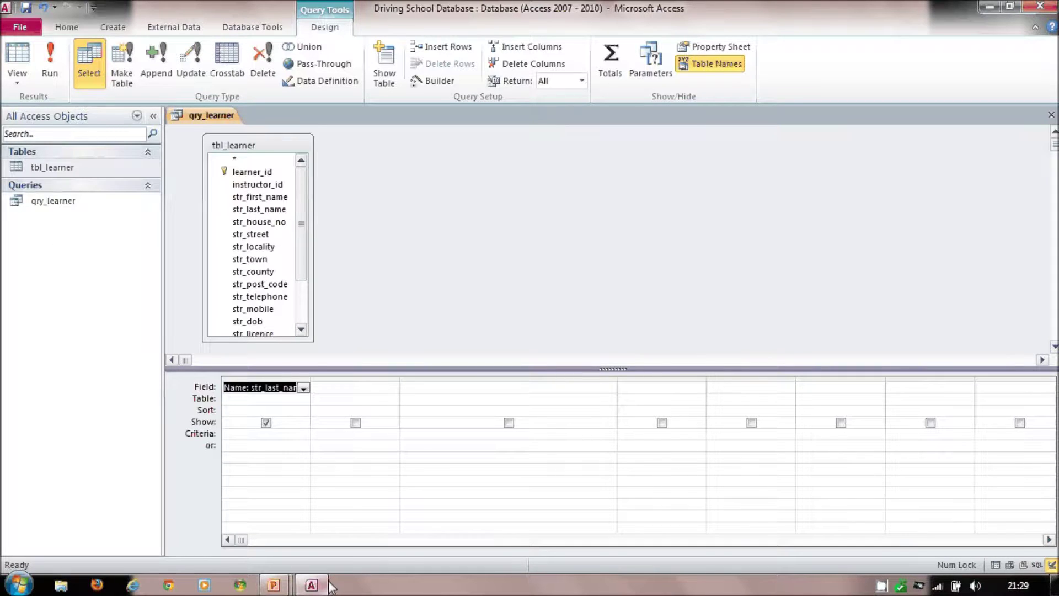
click(259, 197)
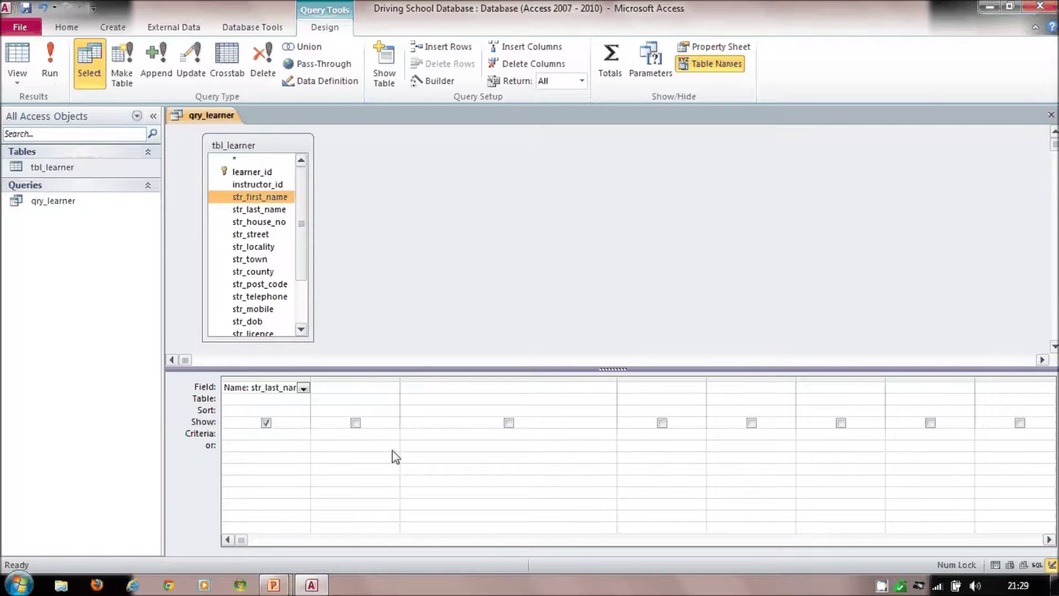
double_click(259, 197)
click(259, 210)
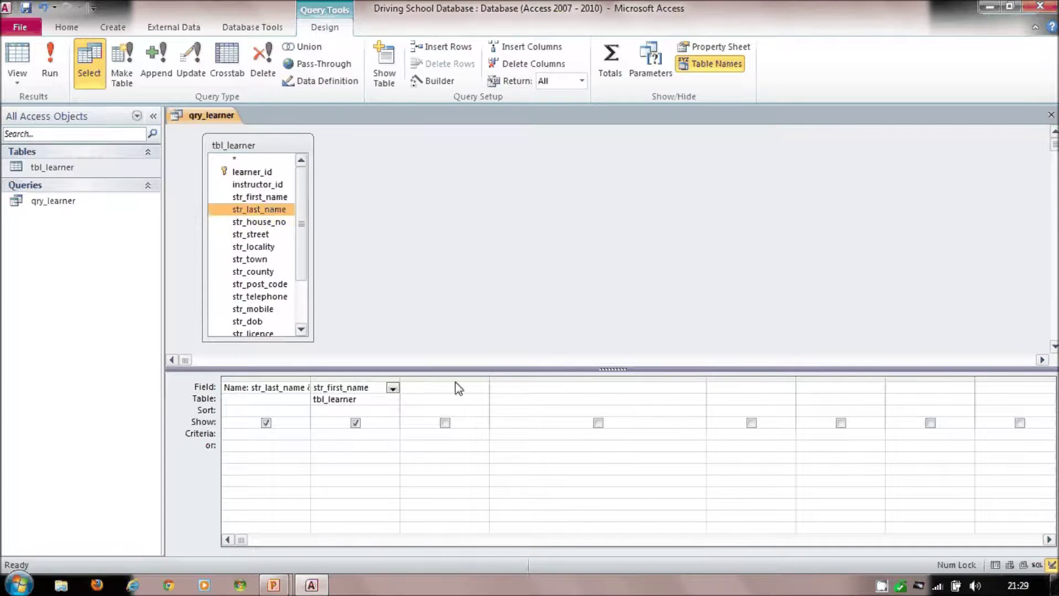
drag(456, 381, 455, 386)
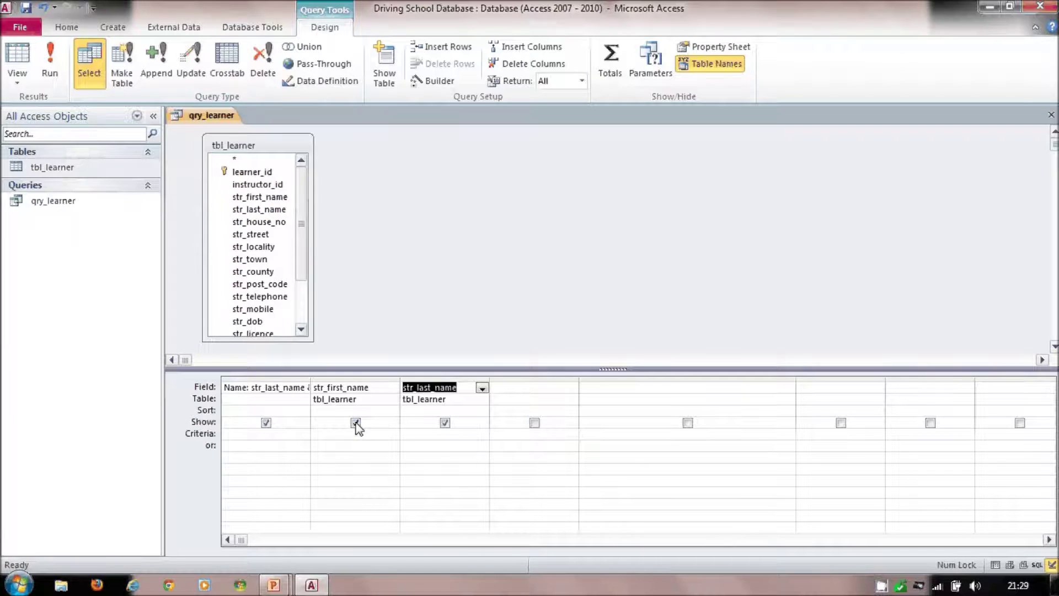
click(356, 423)
click(445, 423)
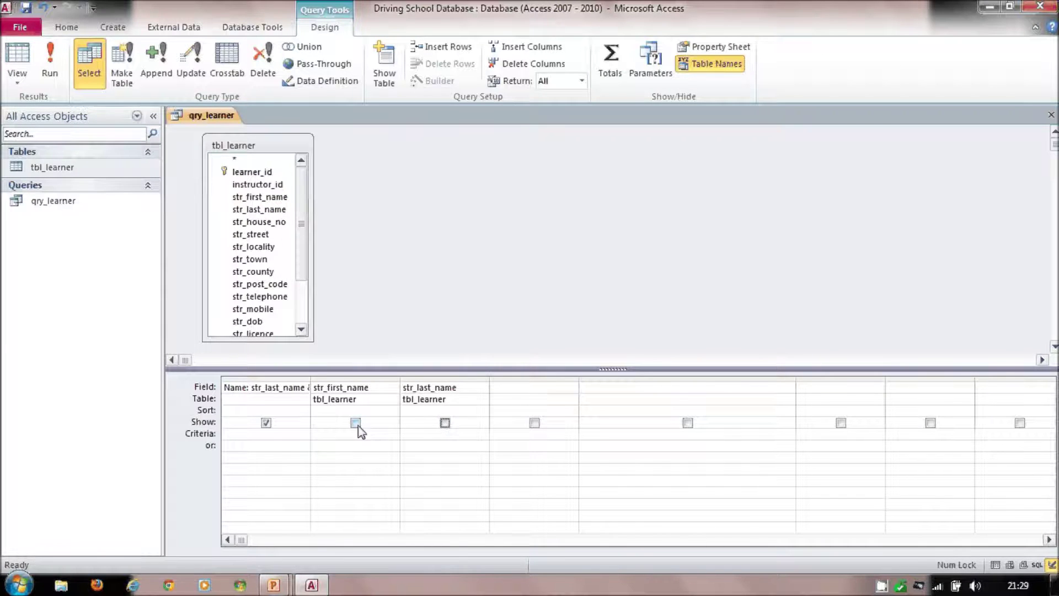
click(356, 423)
click(445, 423)
- Set the criterion for str_last_name to "Mouse" and run the query
click(434, 434)
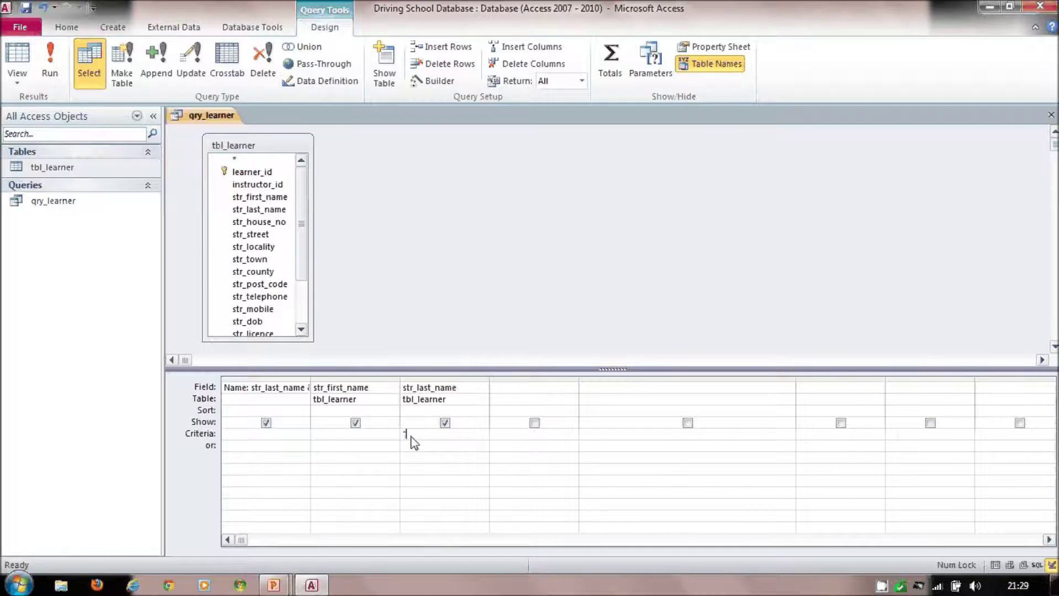
text(Mouse")
click(59, 55)
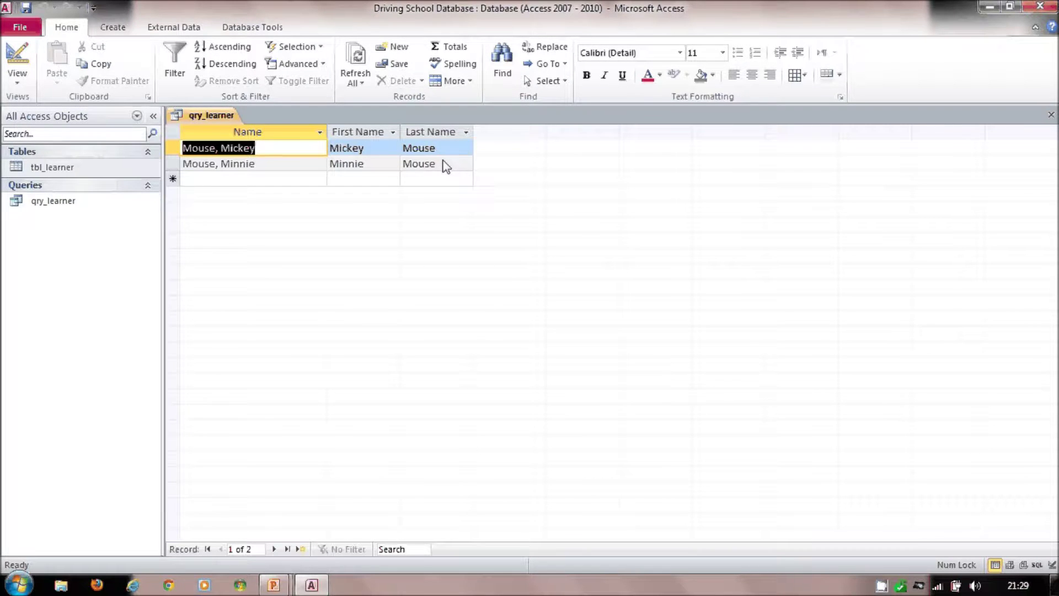
- Shorten the str_last_name criterion to "M" and run the query, and run it again with the wildcard criterion "M*"
click(15, 57)
click(439, 436)
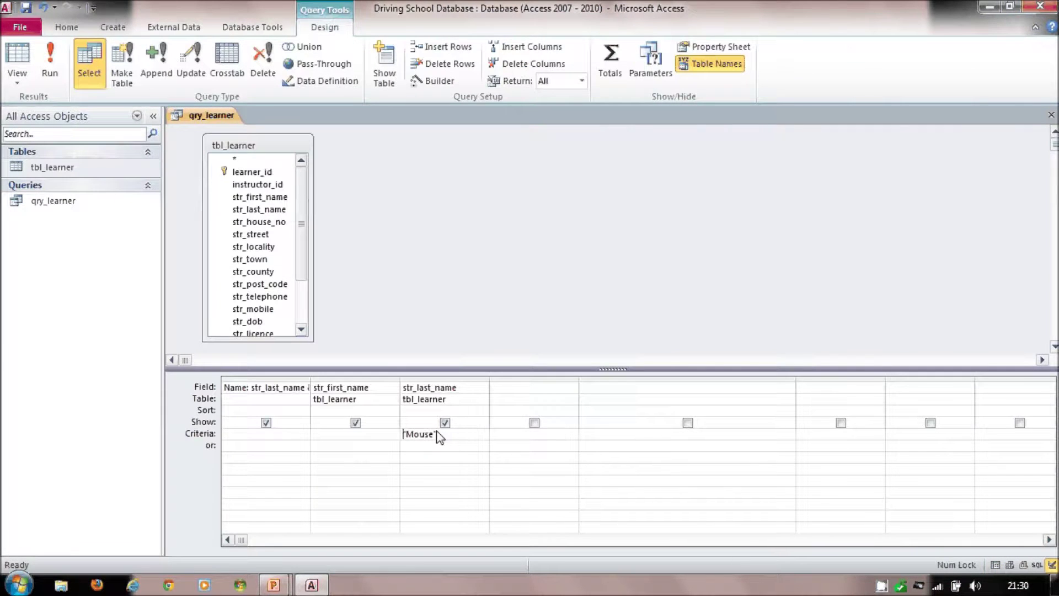
click(440, 436)
key(BackSpace)
key(BackSpace)
key(BackSpace)
key(BackSpace)
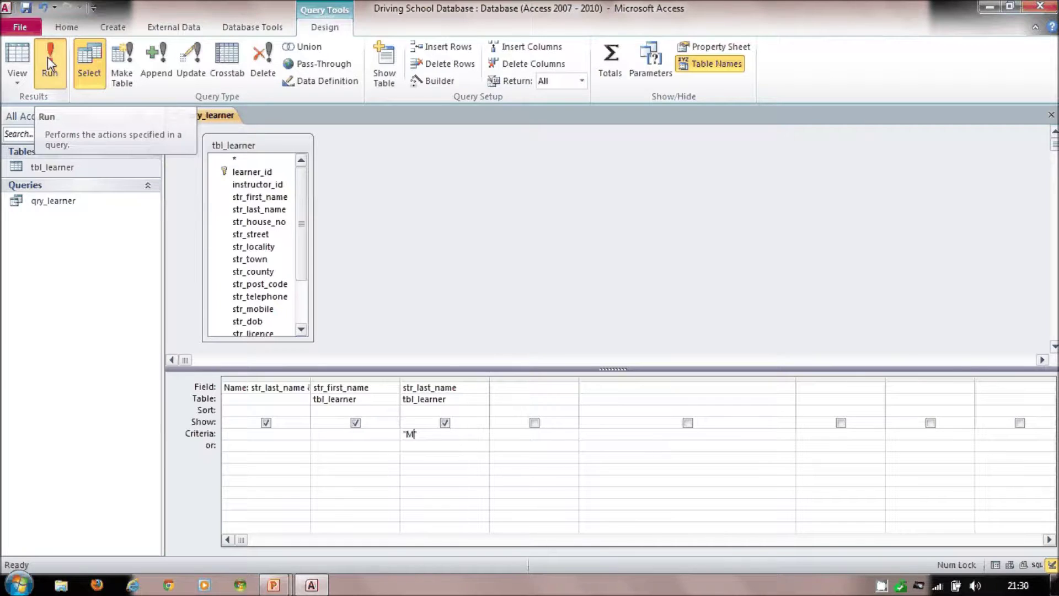
click(48, 60)
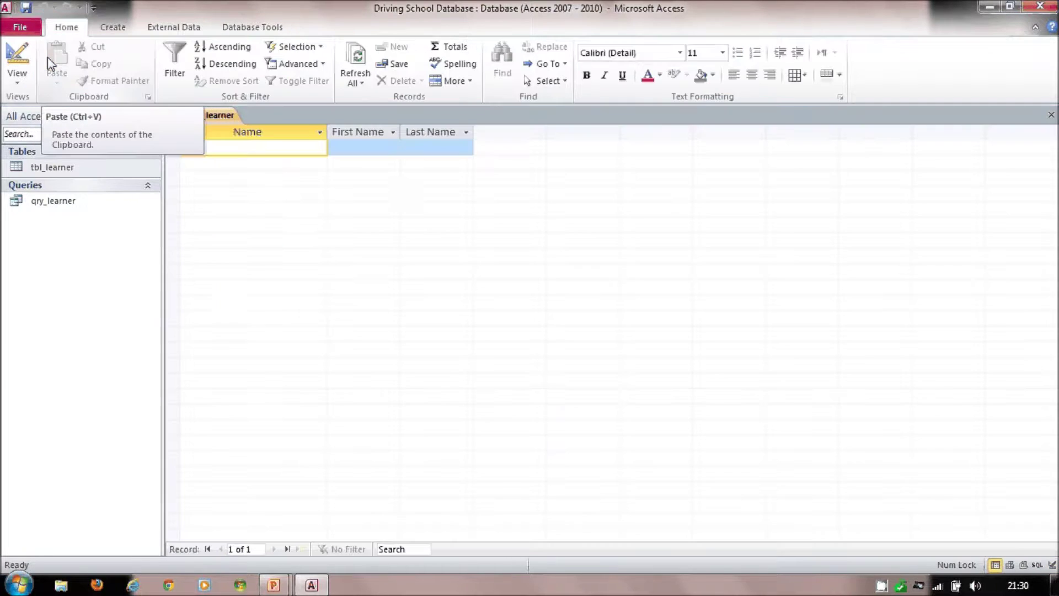
click(15, 53)
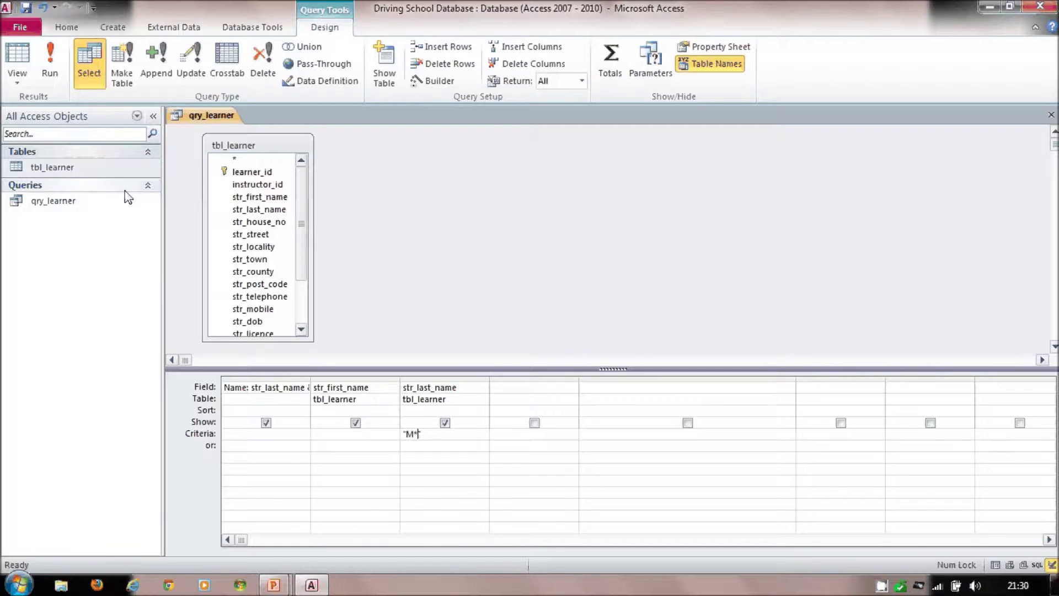
click(51, 63)
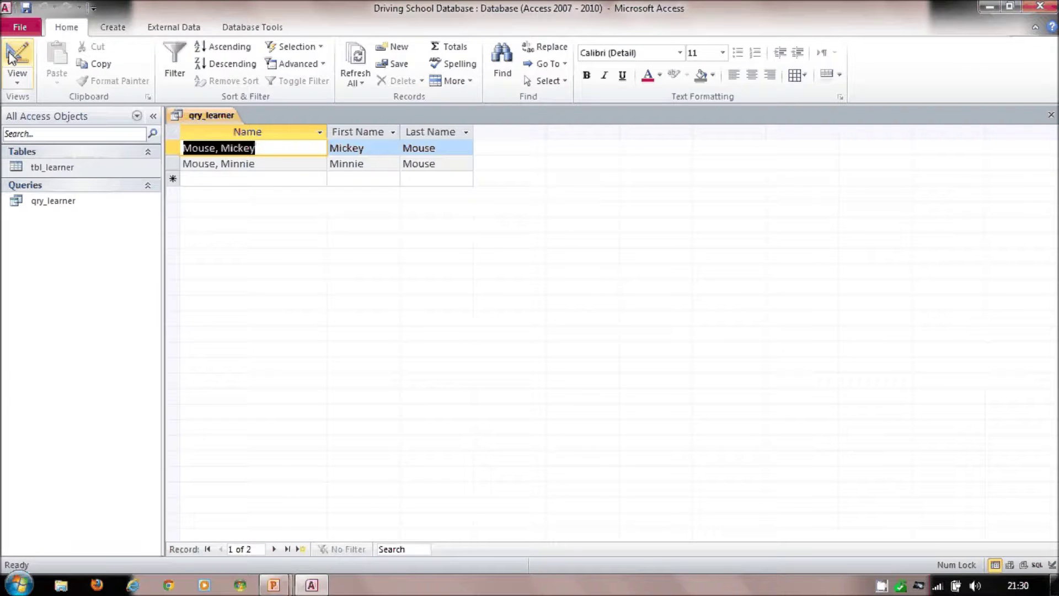
- Replace the M in the str_last_name Like criterion with a pattern using an additional * wildcard, and run the query
click(25, 53)
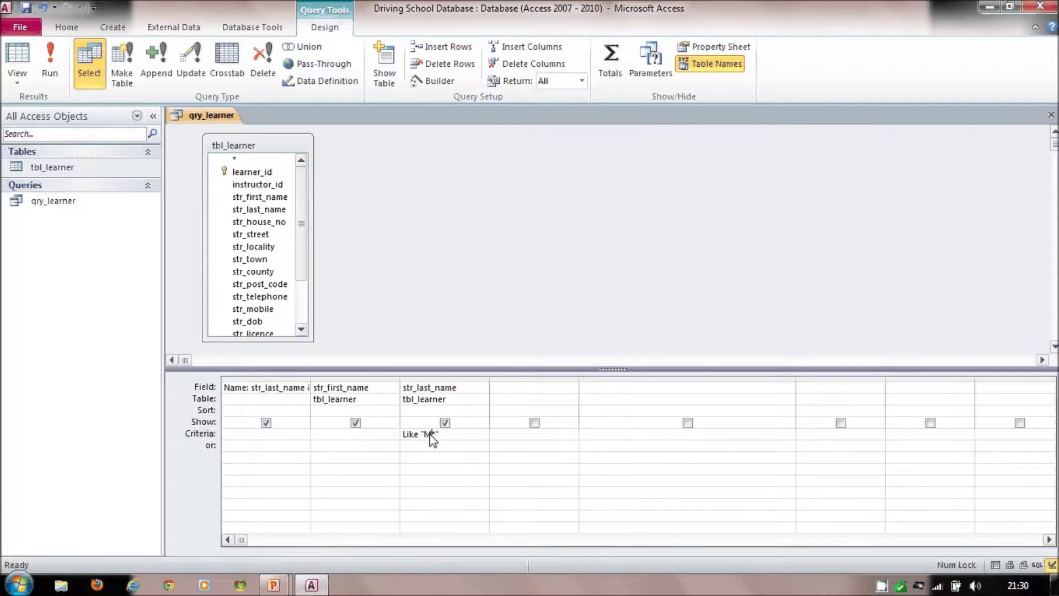
drag(430, 434, 426, 435)
text(*)
click(50, 61)
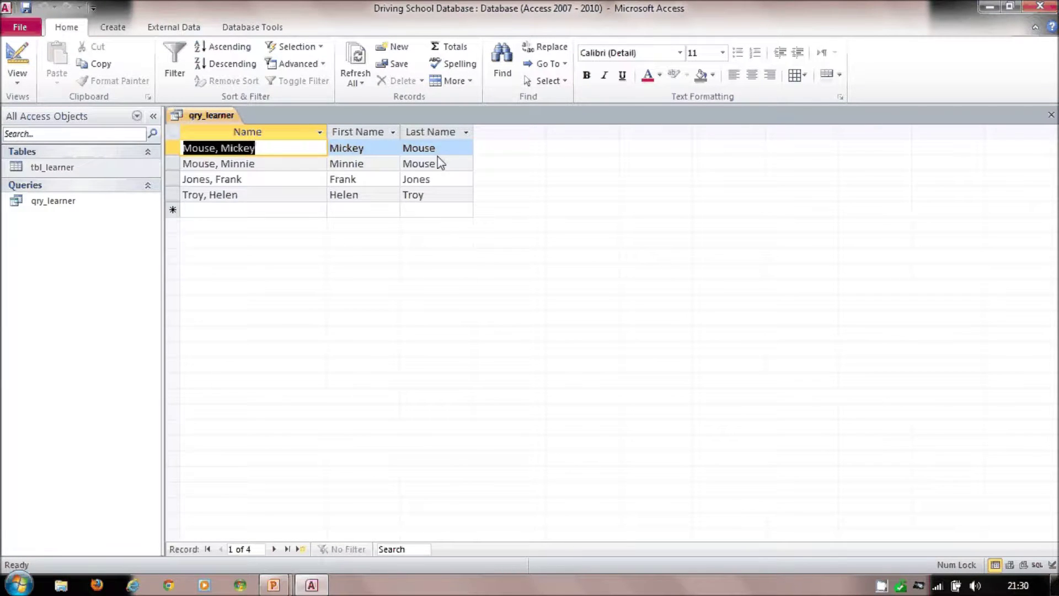
- Return to Design view and replace the wildcard criterion for str_last_name with the exact value "Mouse"
click(3, 71)
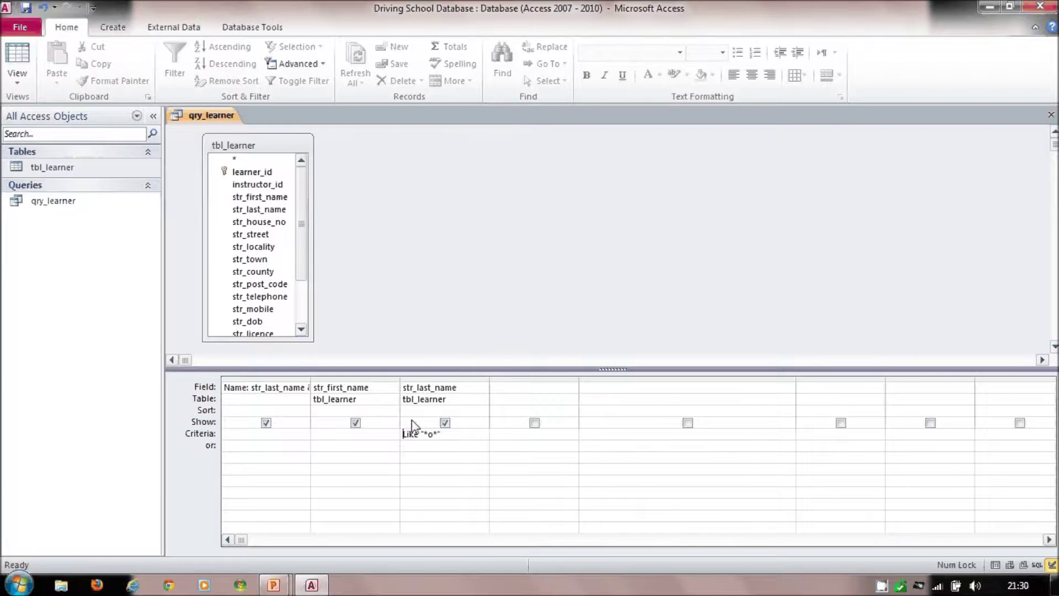
drag(427, 435, 425, 435)
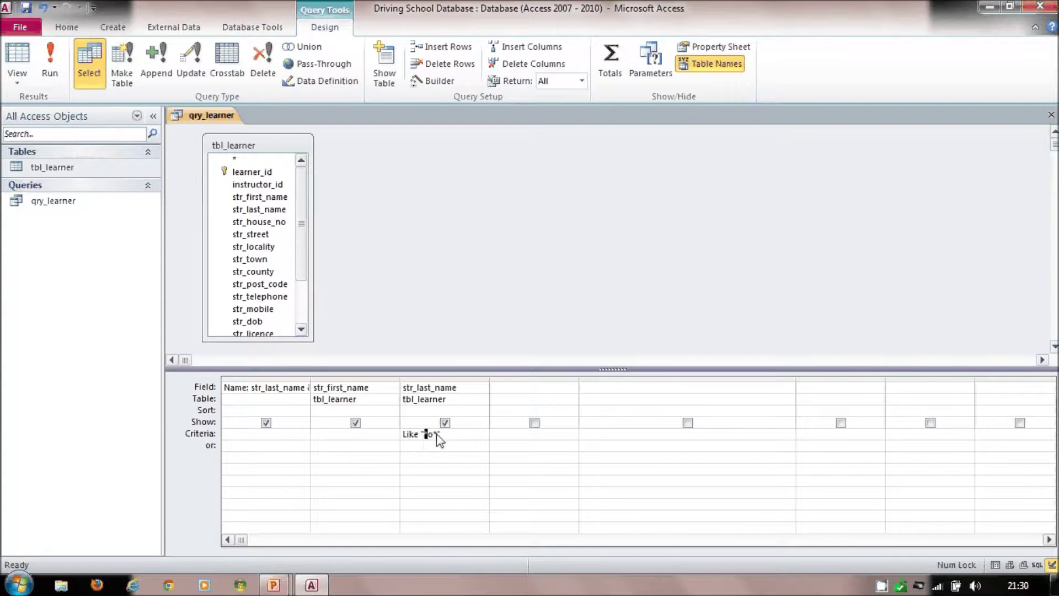
drag(437, 435, 433, 435)
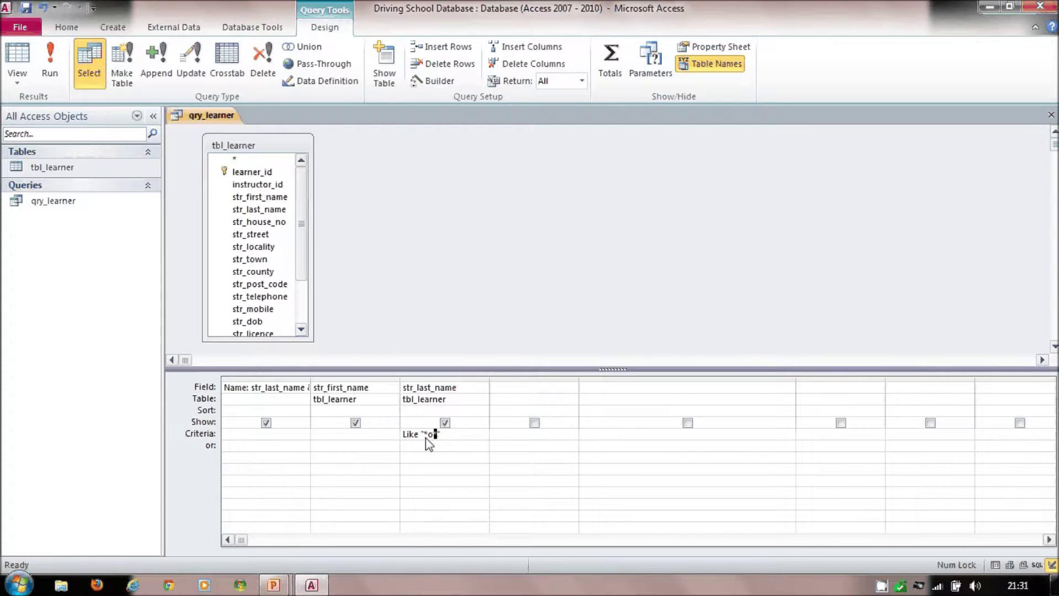
drag(451, 435, 396, 435)
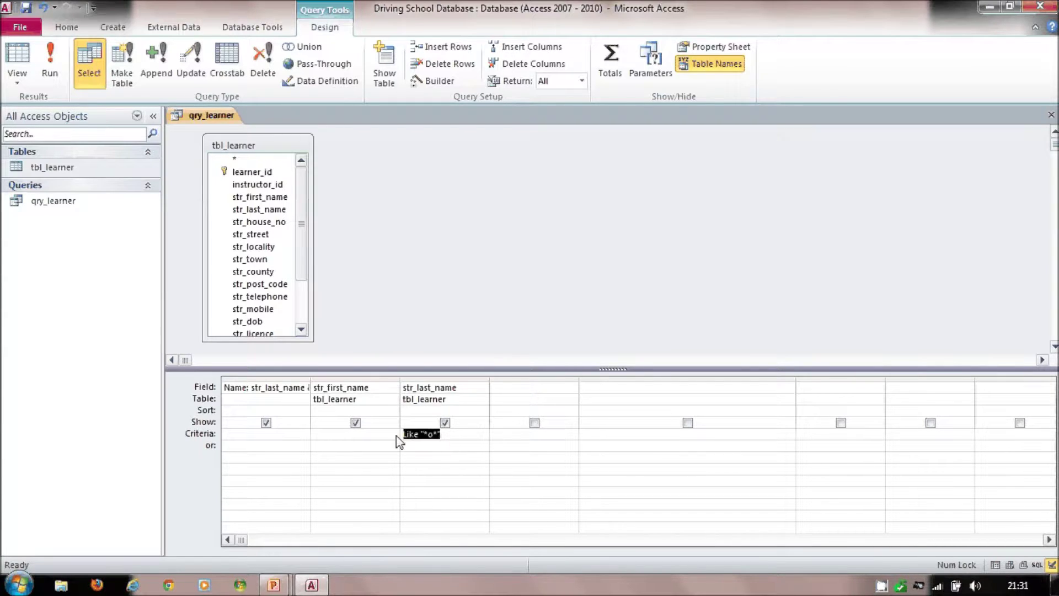
text("Mo)
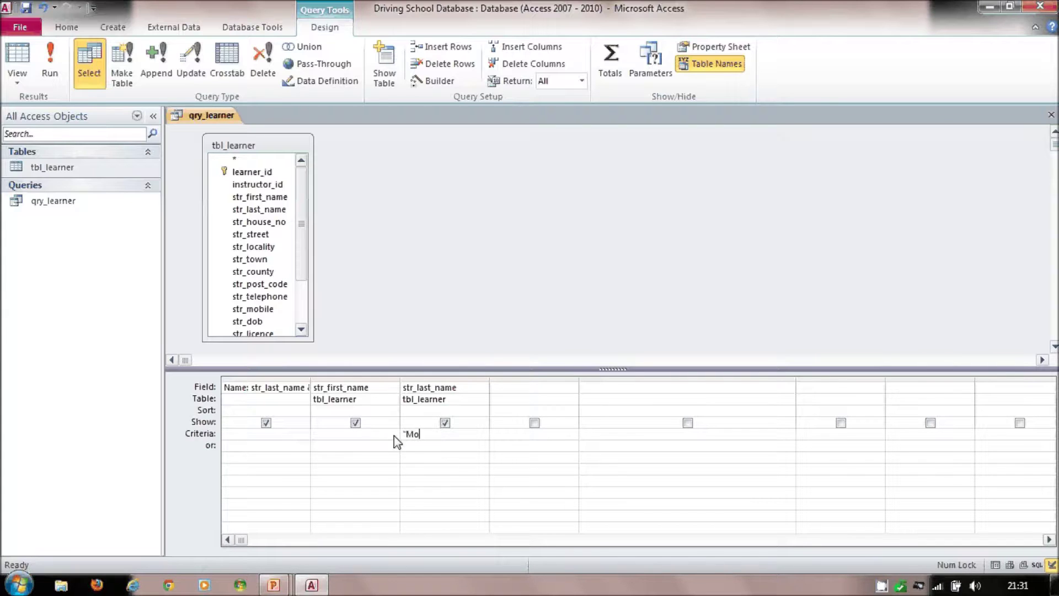
text(use")
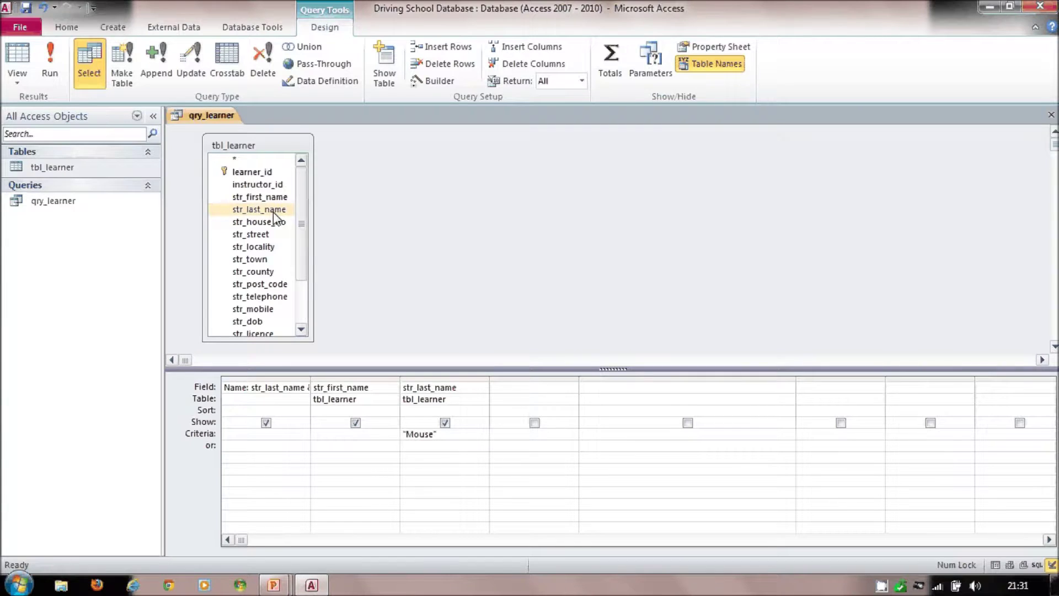
drag(274, 216, 535, 389)
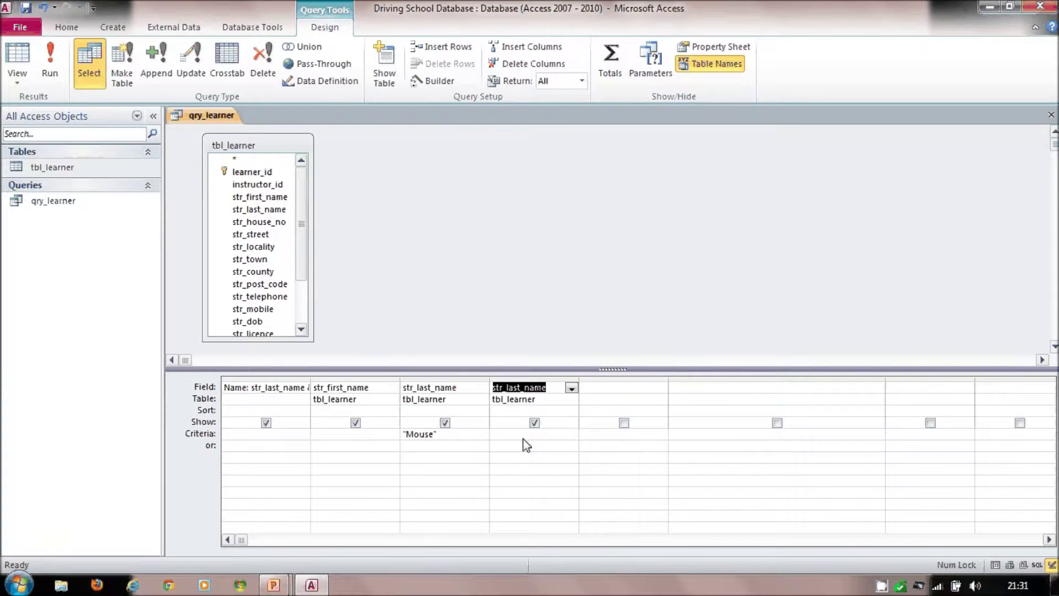
click(523, 435)
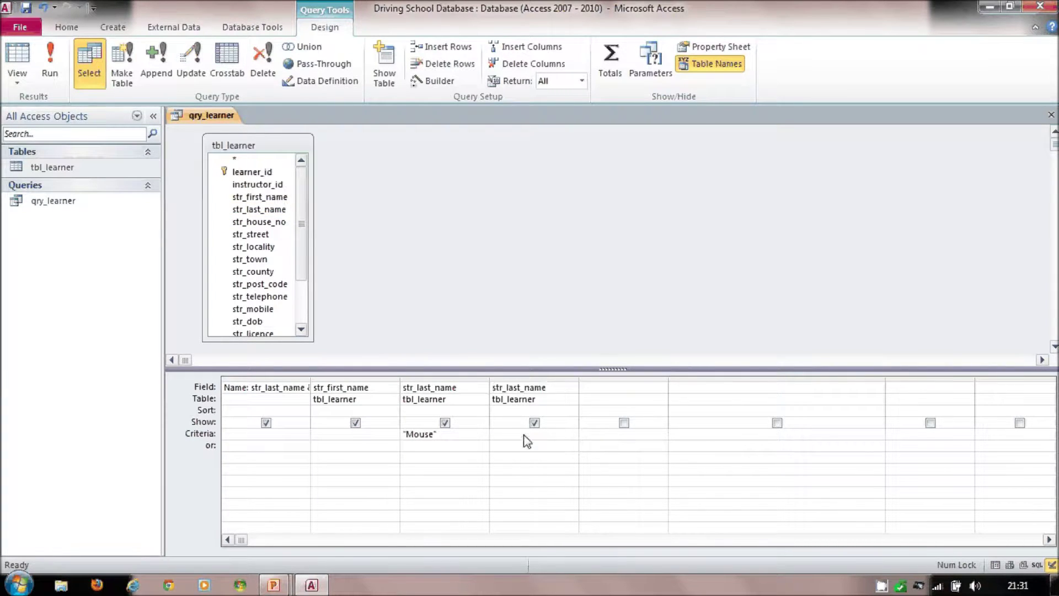
click(561, 379)
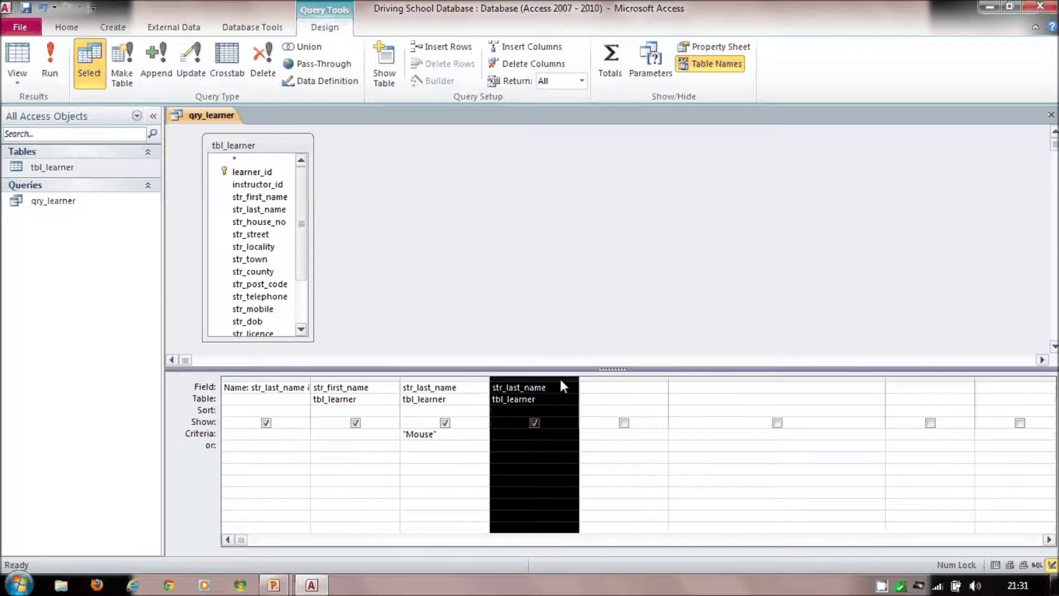
key(Delete)
- Set the str_first_name criterion to "Mickey" on the same criteria row as the last name, and run the query
click(372, 434)
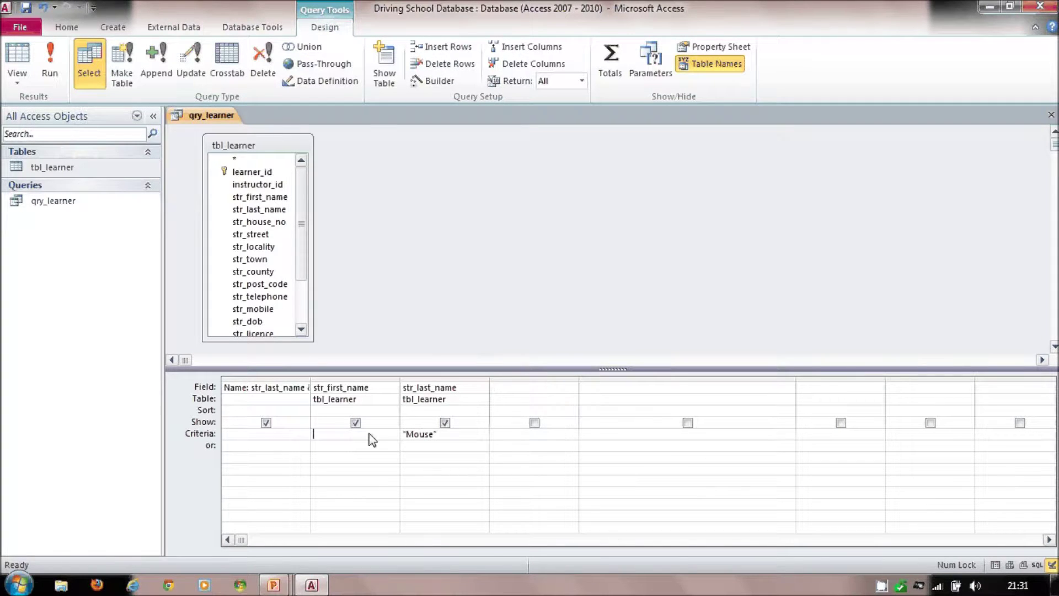
text("Mickey")
click(48, 69)
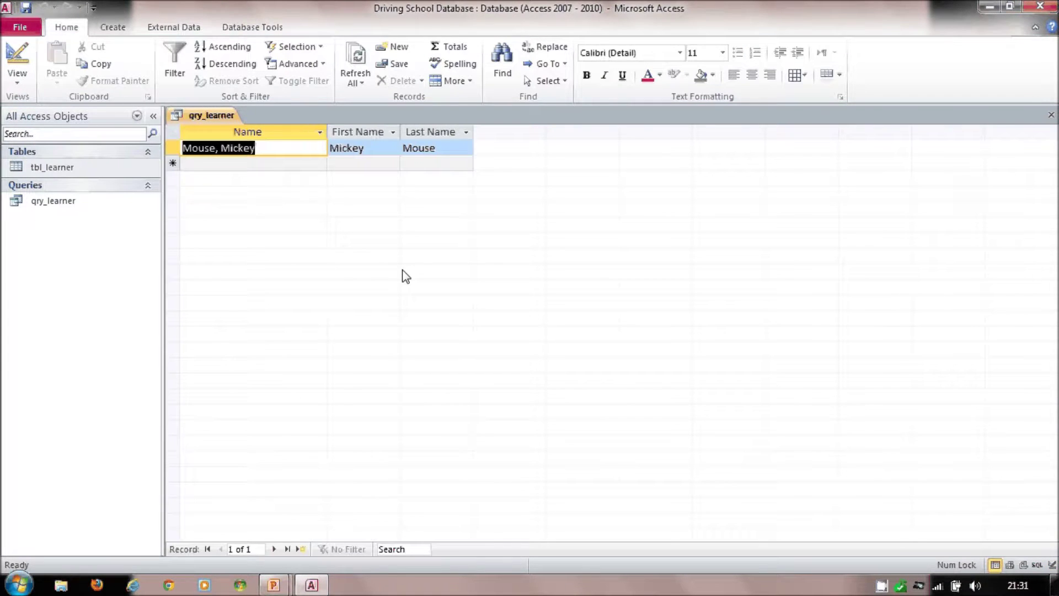
- In Design view, move the str_last_name criterion "Mouse" down to the or row and run the query
click(20, 51)
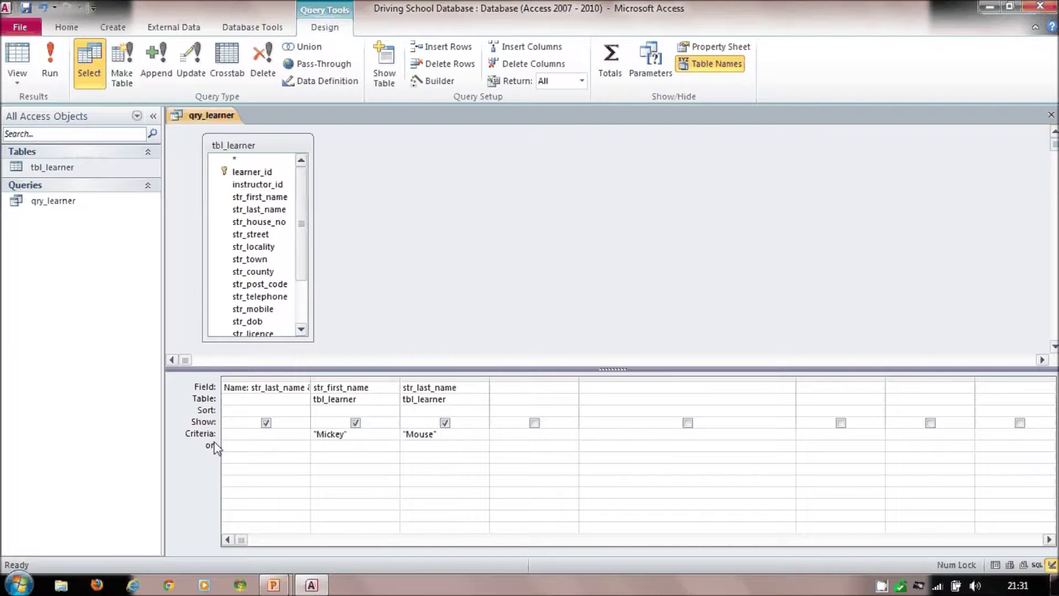
click(439, 435)
key(BackSpace)
key(BackSpace)
key(BackSpace)
key(BackSpace)
key(BackSpace)
key(BackSpace)
key(BackSpace)
key(Down)
text("Mouse)
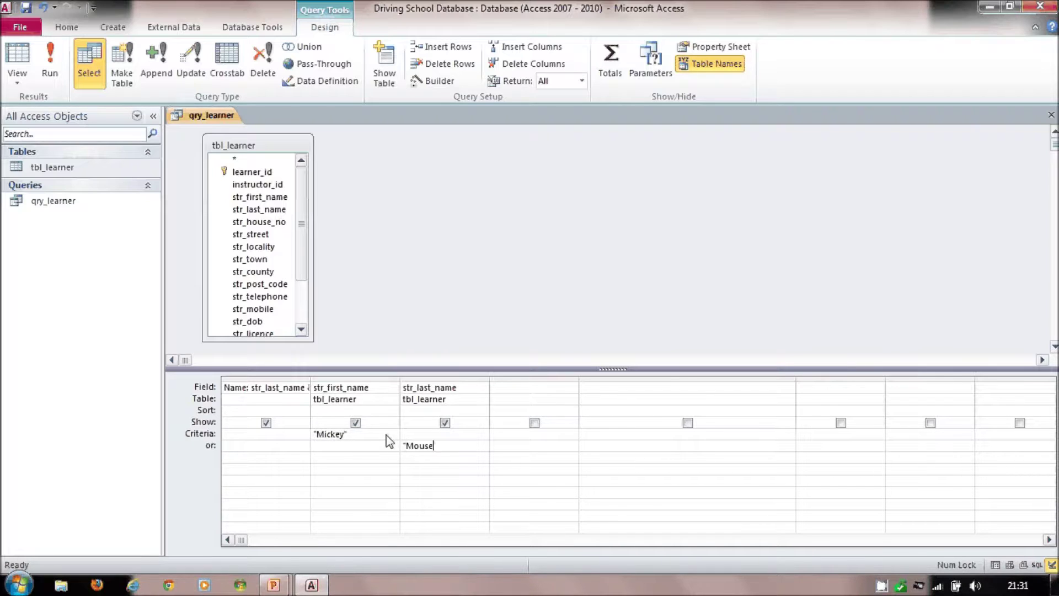
text(")
click(50, 66)
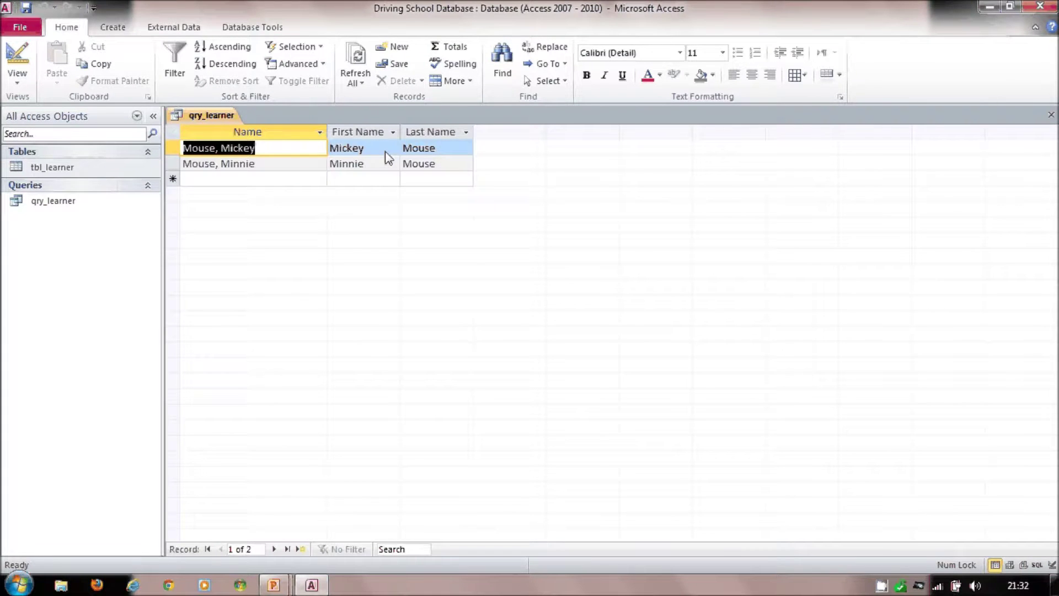
- Add a second str_last_name column with "Duck" on the row below the "Mouse" criterion, and run the query
click(28, 59)
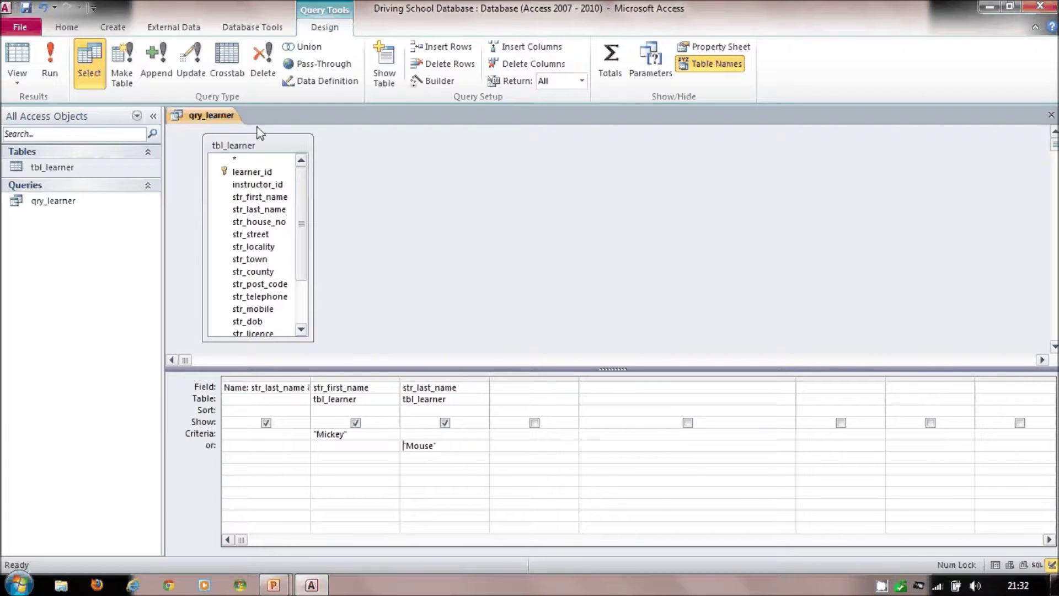
drag(259, 209, 533, 463)
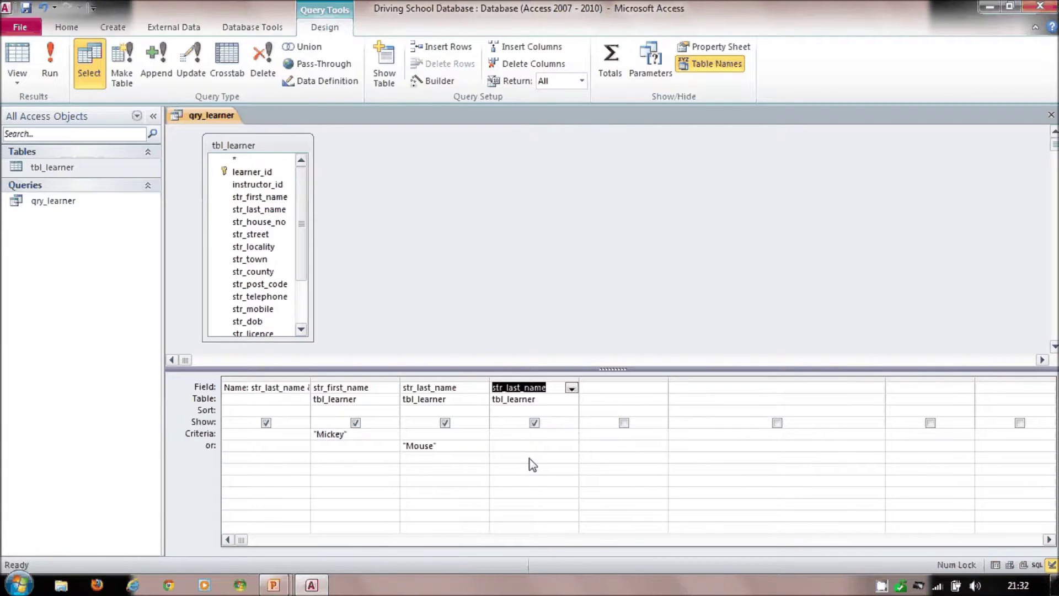
click(527, 456)
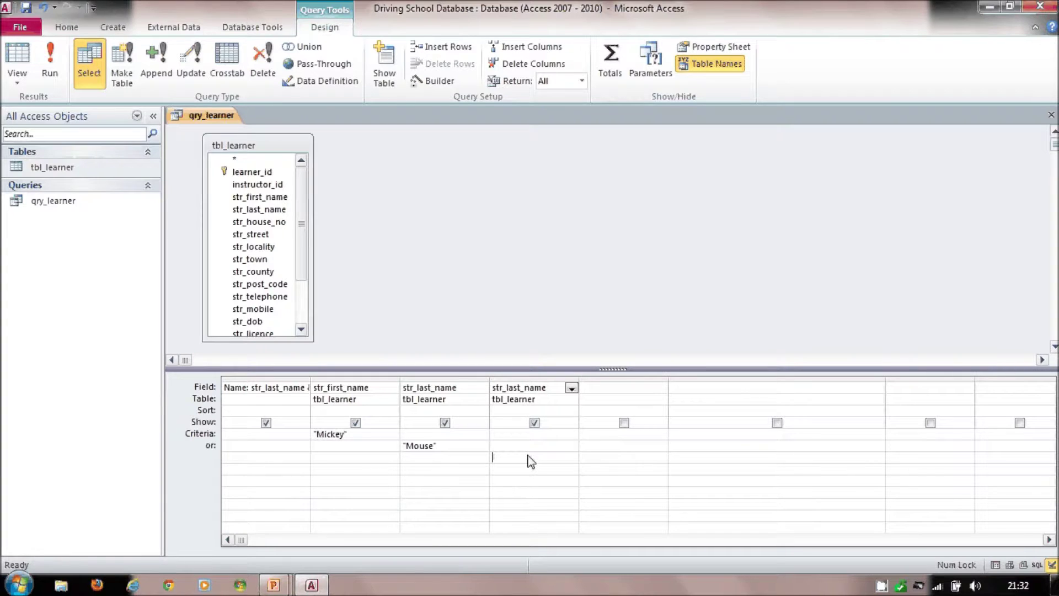
text("Du)
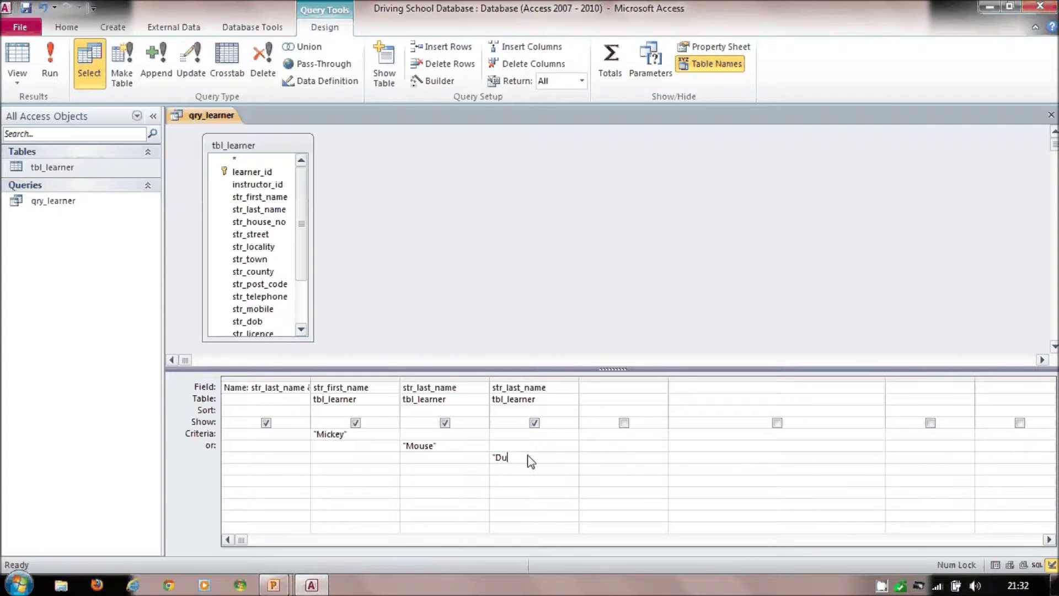
text(ck")
click(50, 79)
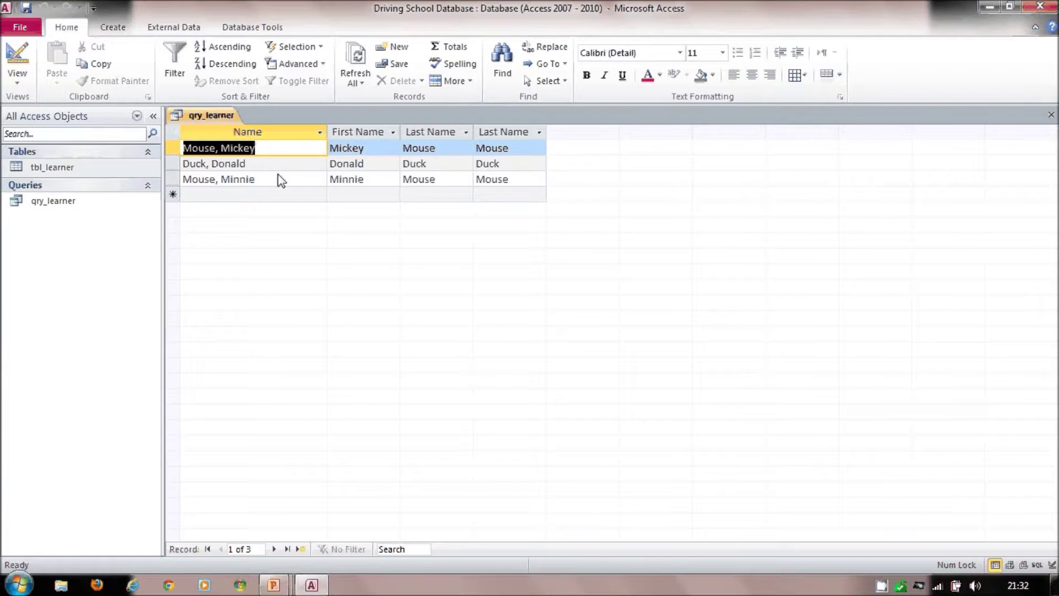
- In Design view, delete the second str_last_name column and clear the "Mickey" and "Mouse" criteria
click(16, 62)
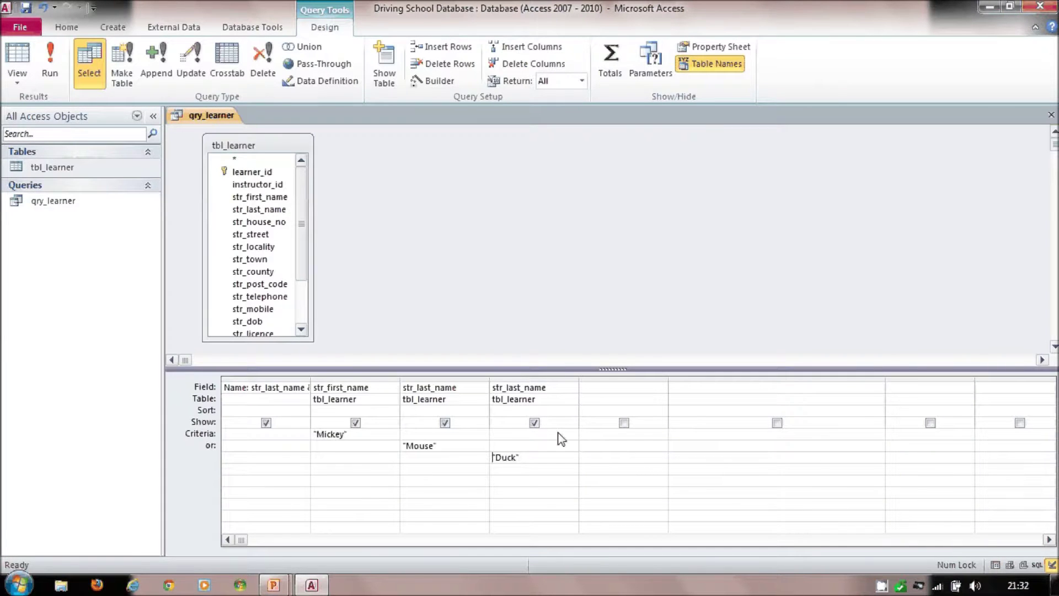
click(537, 380)
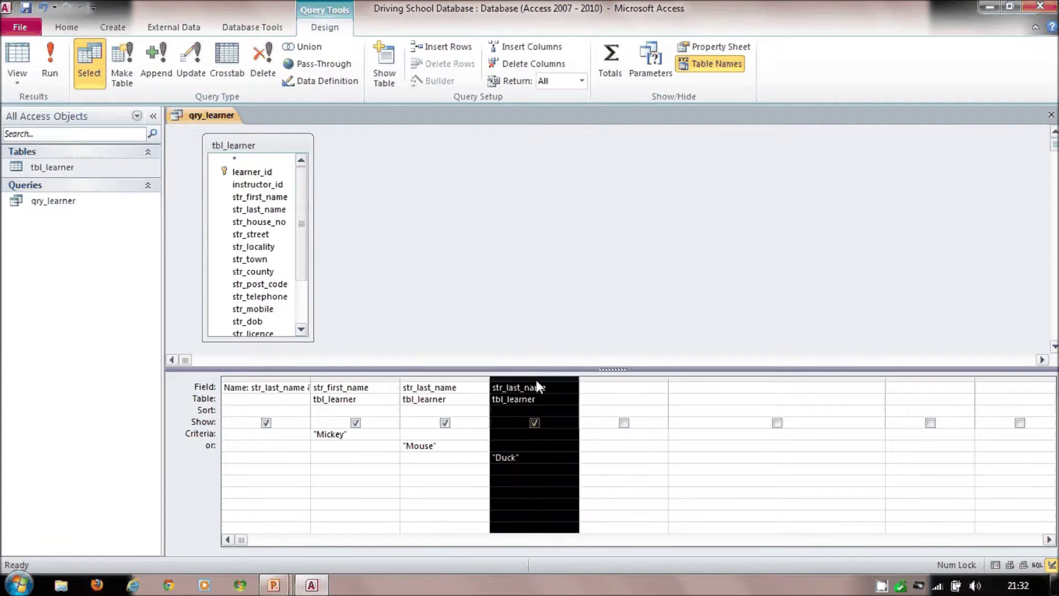
key(Delete)
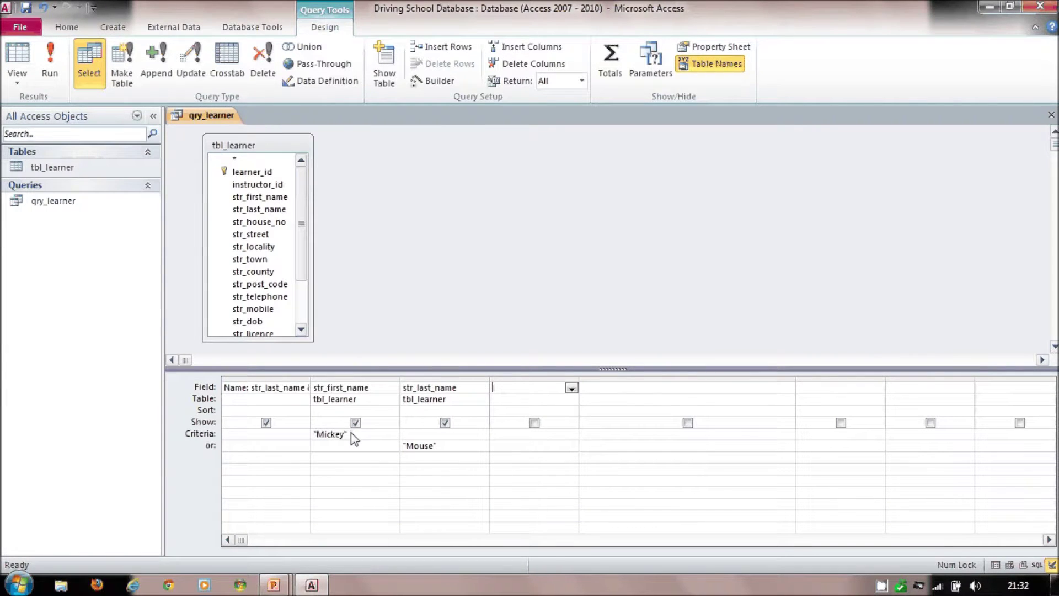
drag(352, 433, 306, 440)
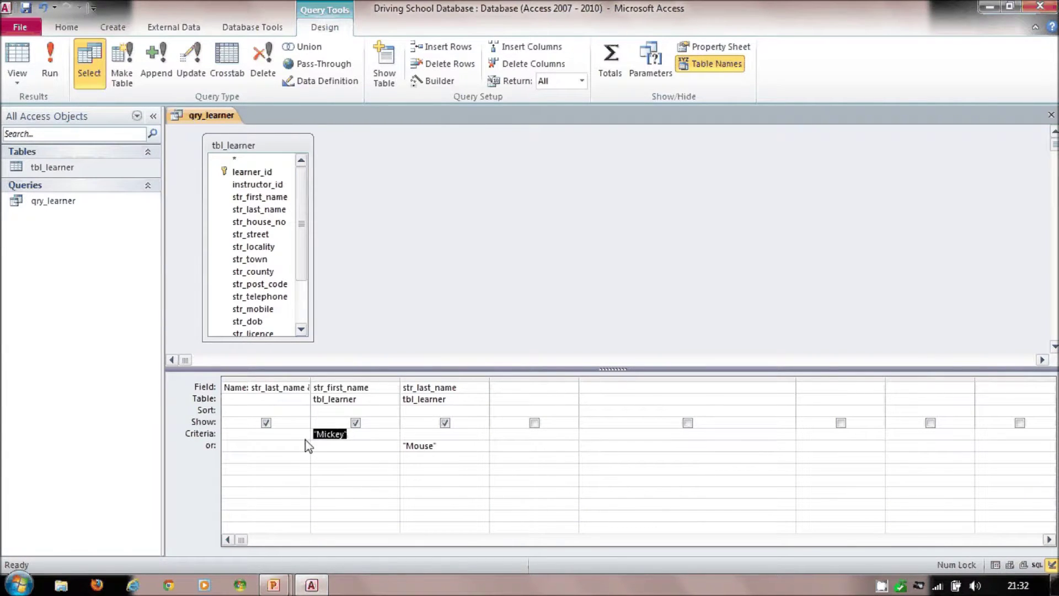
key(Delete)
drag(454, 447, 383, 447)
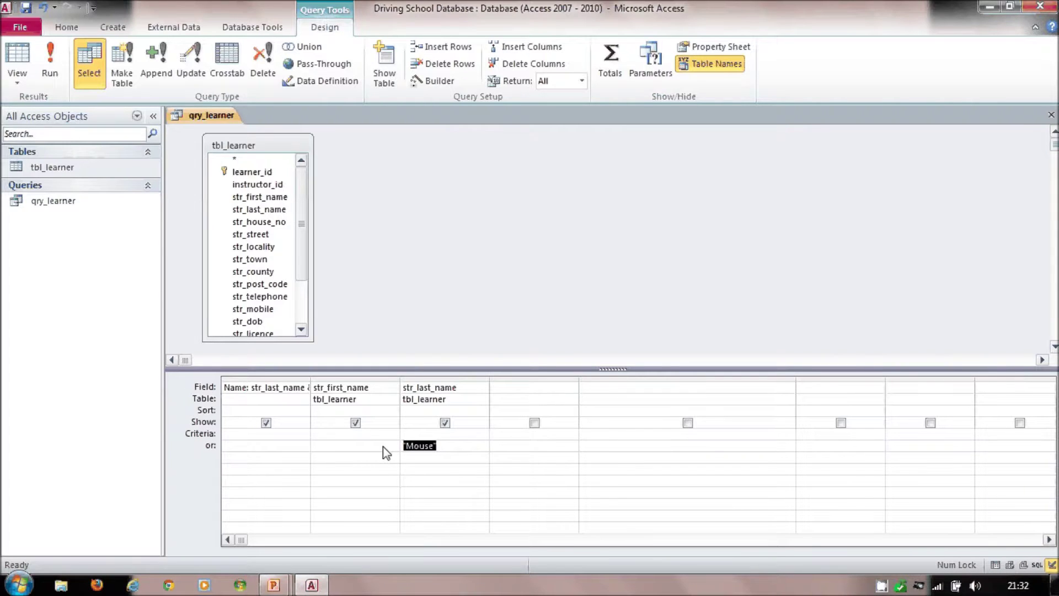
key(Delete)
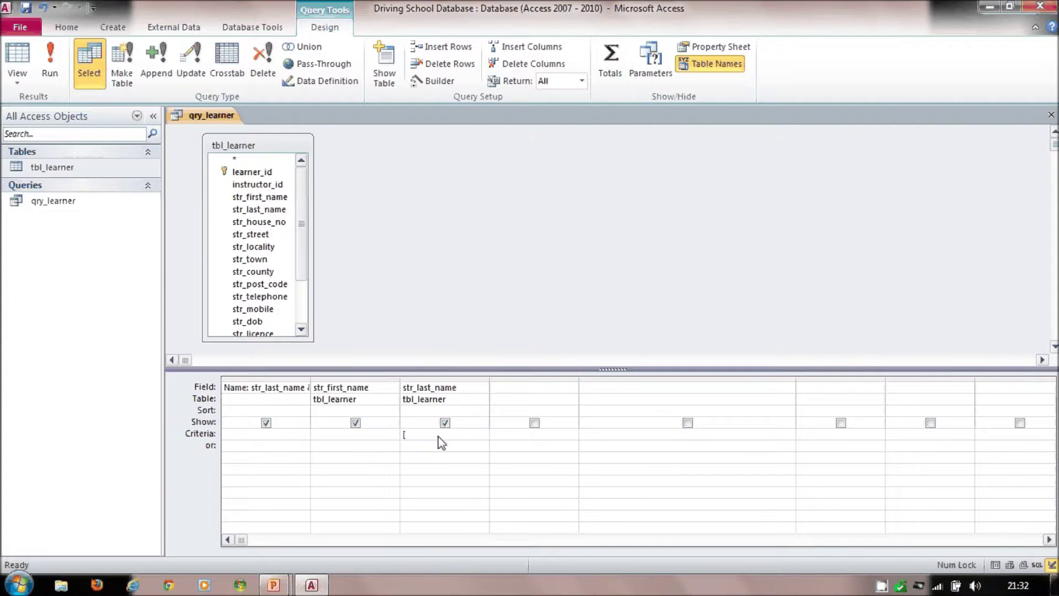
- Set the str_last_name criterion to the parameter [Last_Name] and run the query with Mouse as the parameter value
click(438, 436)
text([S)
key(BackSpace)
text(Last_Name])
key(BackSpace)
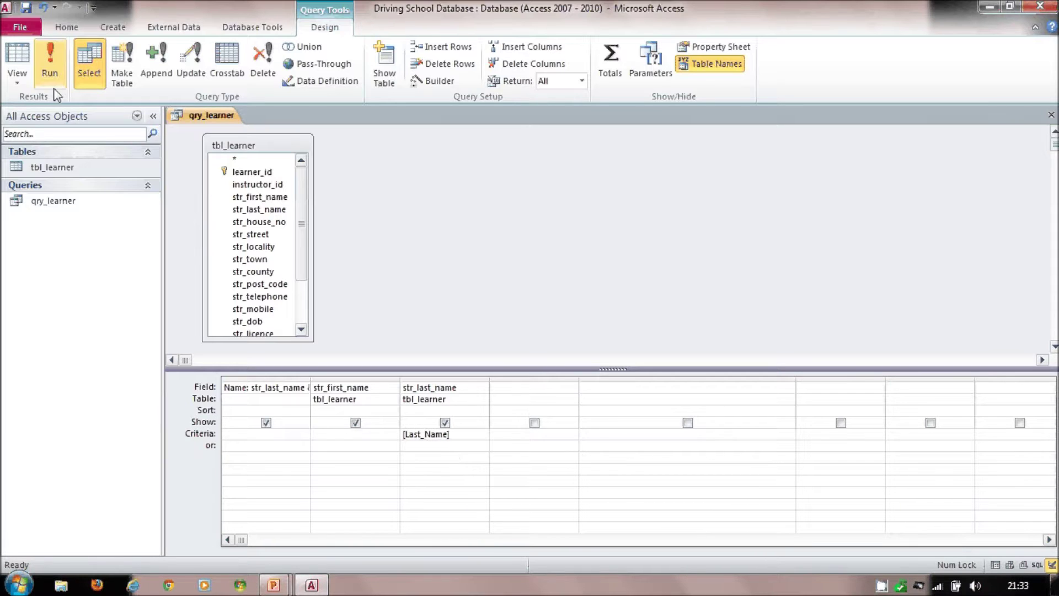
click(50, 65)
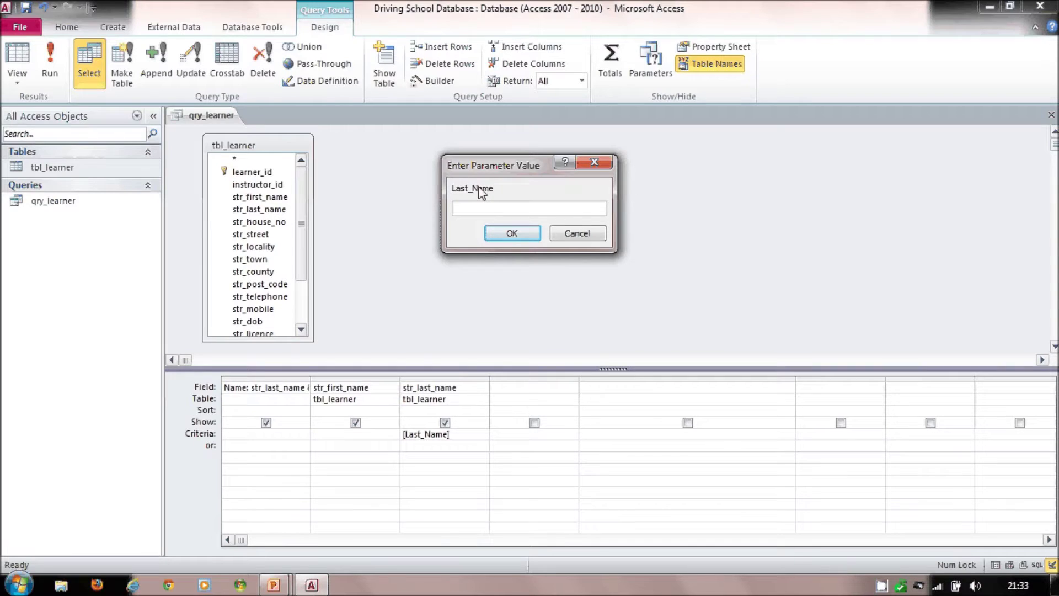
text(Mouse)
key(Return)
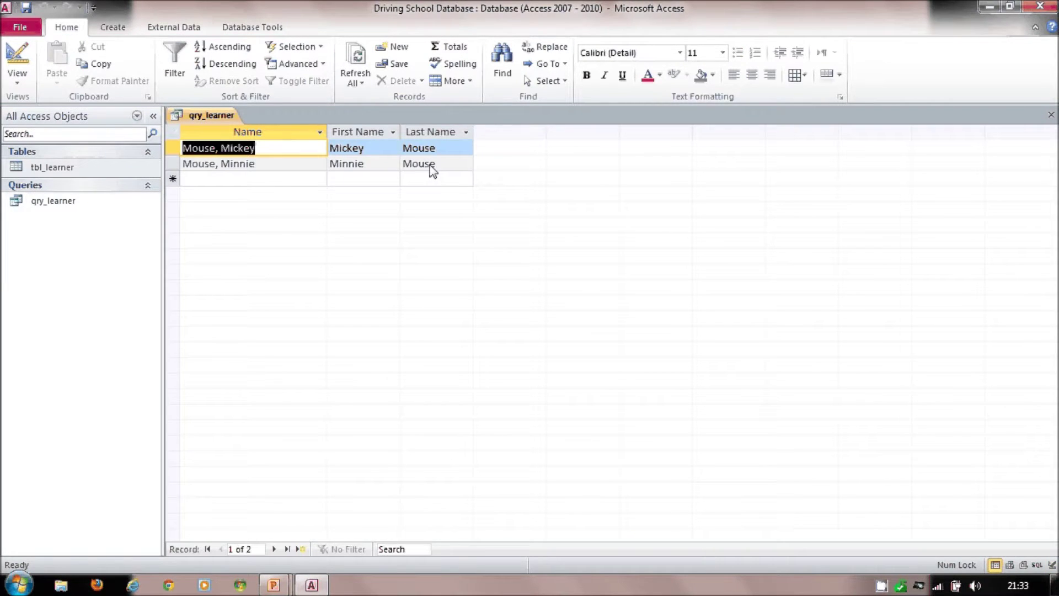
- Return to Design view, check the [Last_Name] criterion, and run the query again with Mouse as the parameter value
click(17, 58)
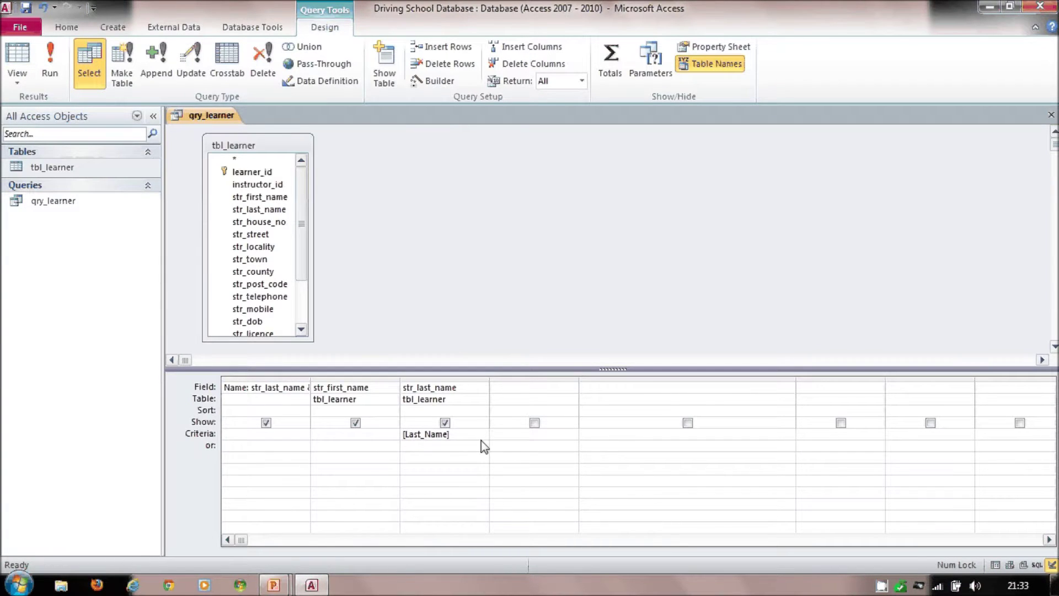
drag(481, 446, 403, 442)
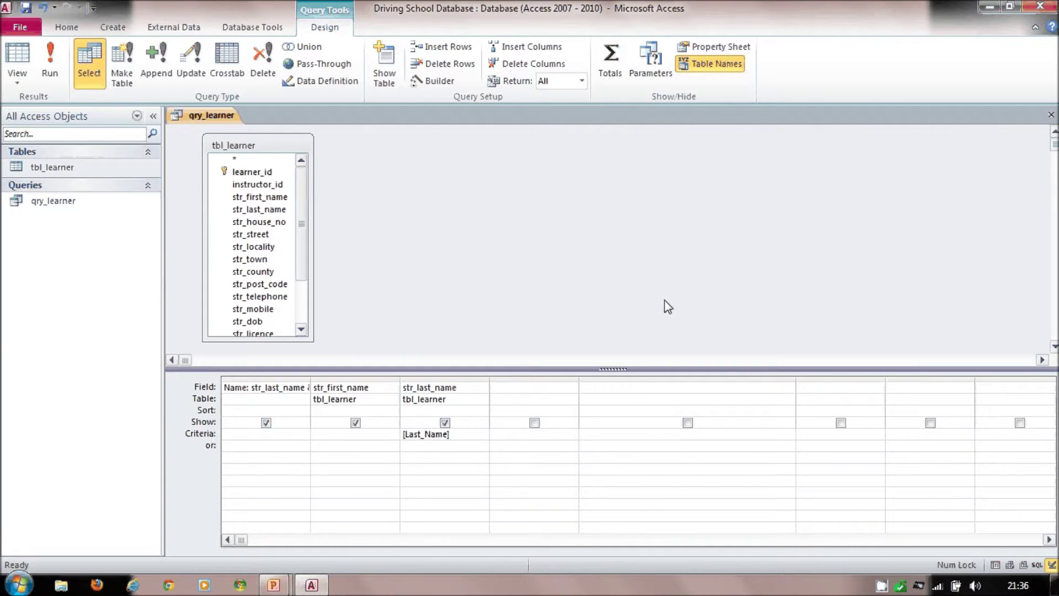
click(454, 438)
click(49, 58)
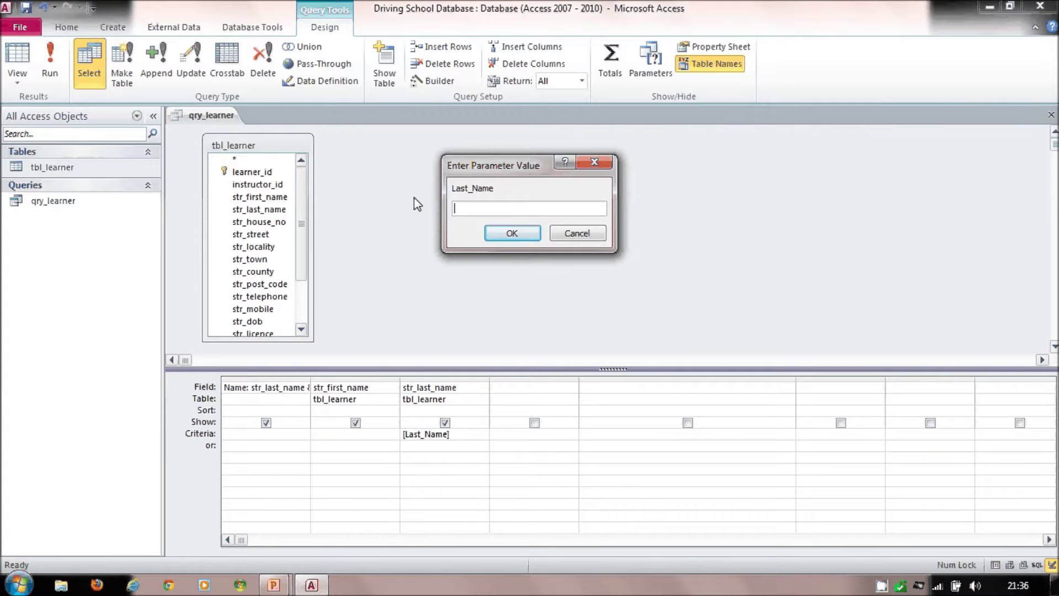
text(Mouse)
key(Return)
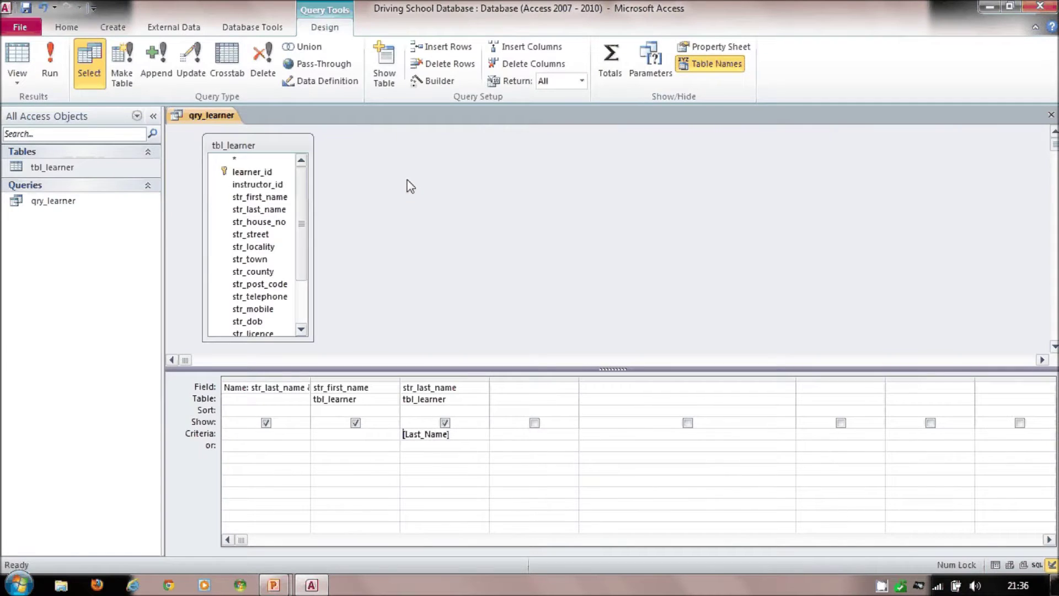
- Run the query with only M as the Last_Name parameter value, and return to Design view
click(50, 66)
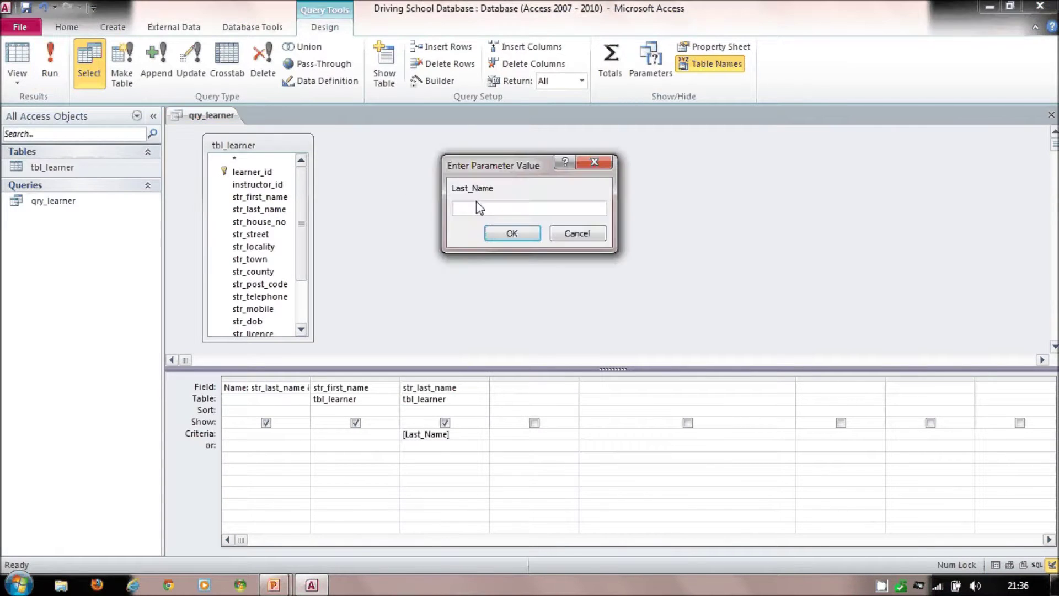
text(M)
key(Return)
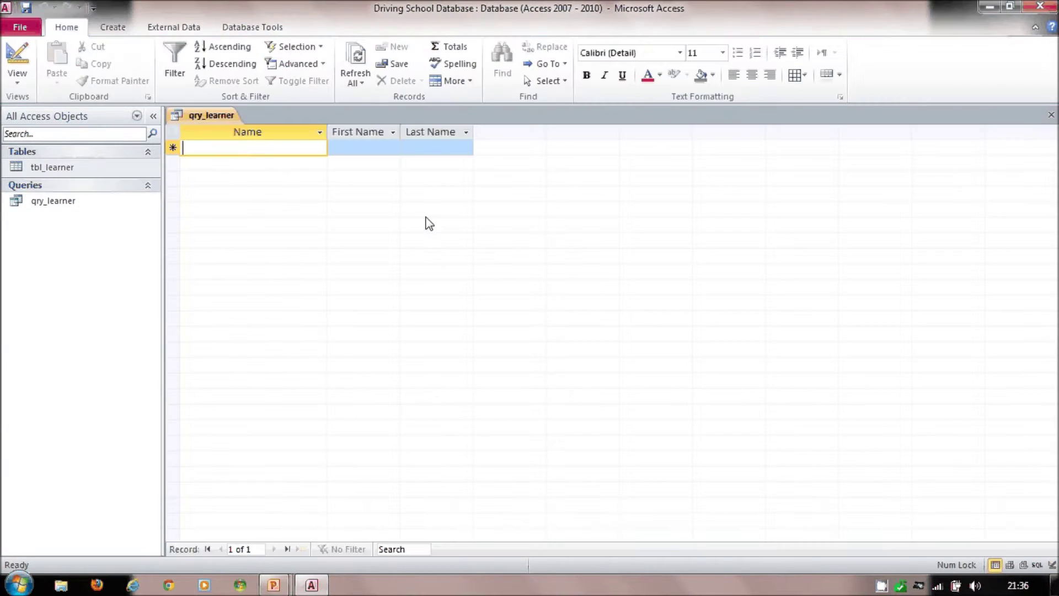
click(18, 58)
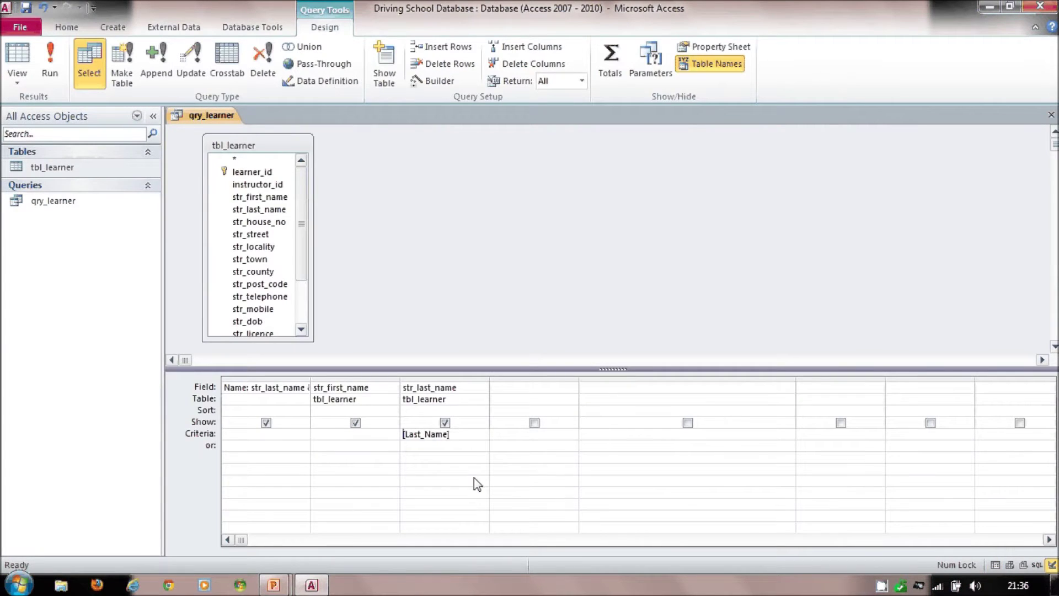
- Change the str_last_name criterion to Like [Last_Name] & "*" and widen the column to fit the whole expression
text(L)
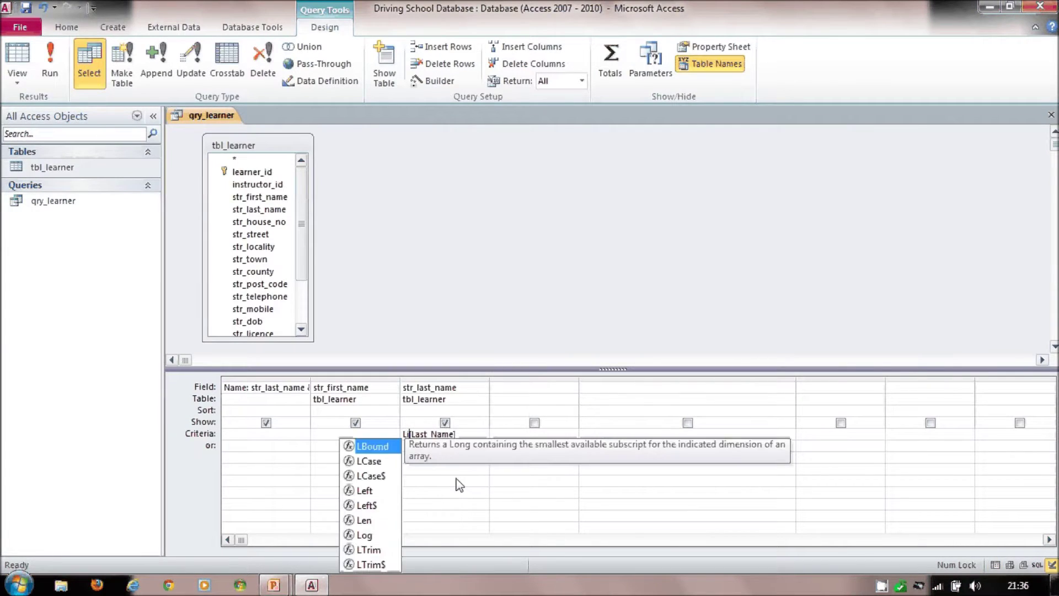
text(ike)
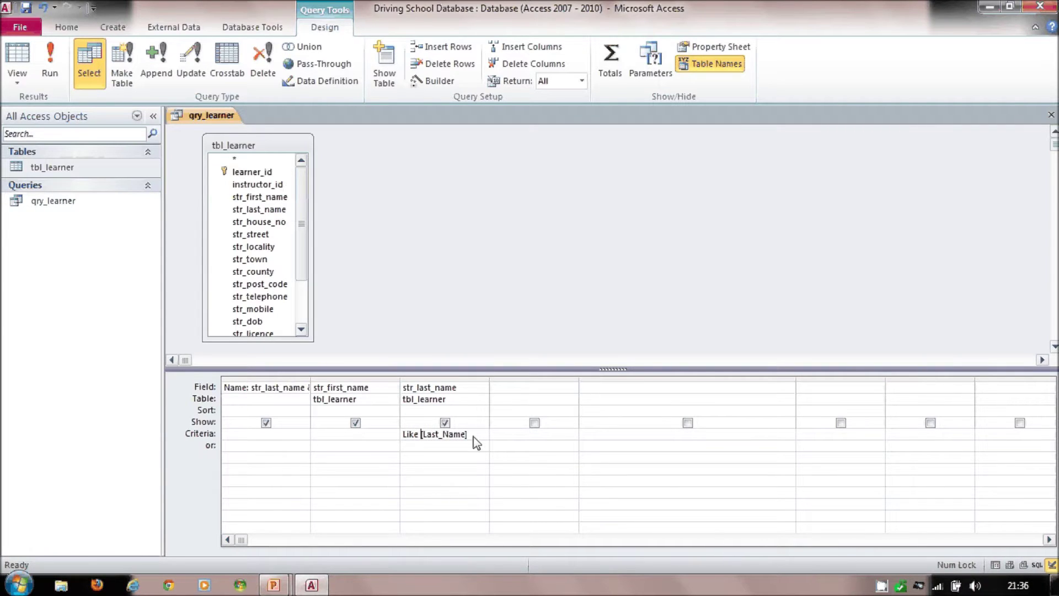
text(  &)
key(Caps_Lock)
key(Caps_Lock)
text("*")
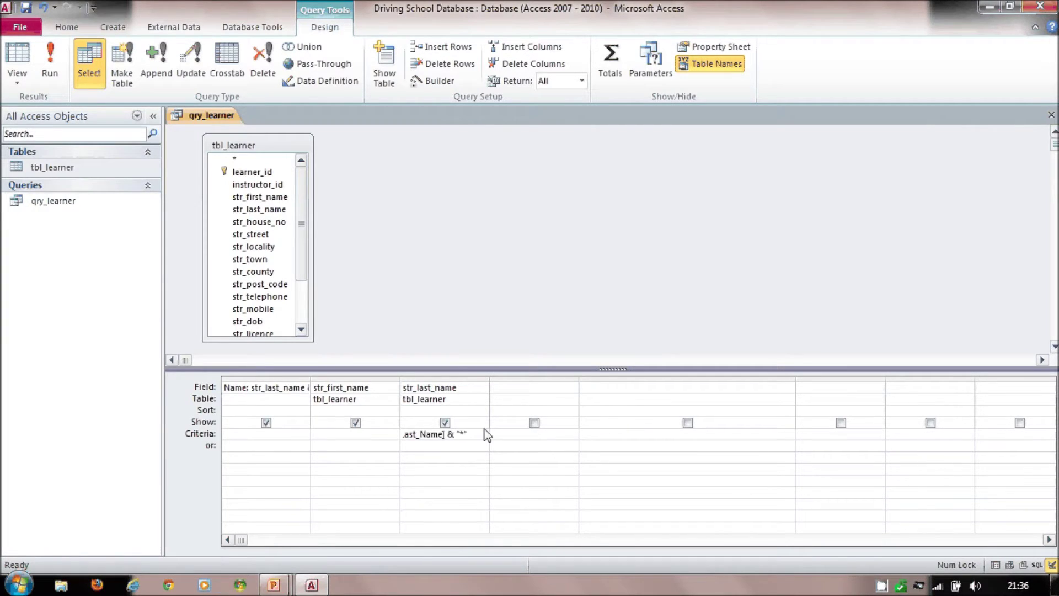
drag(489, 383, 539, 388)
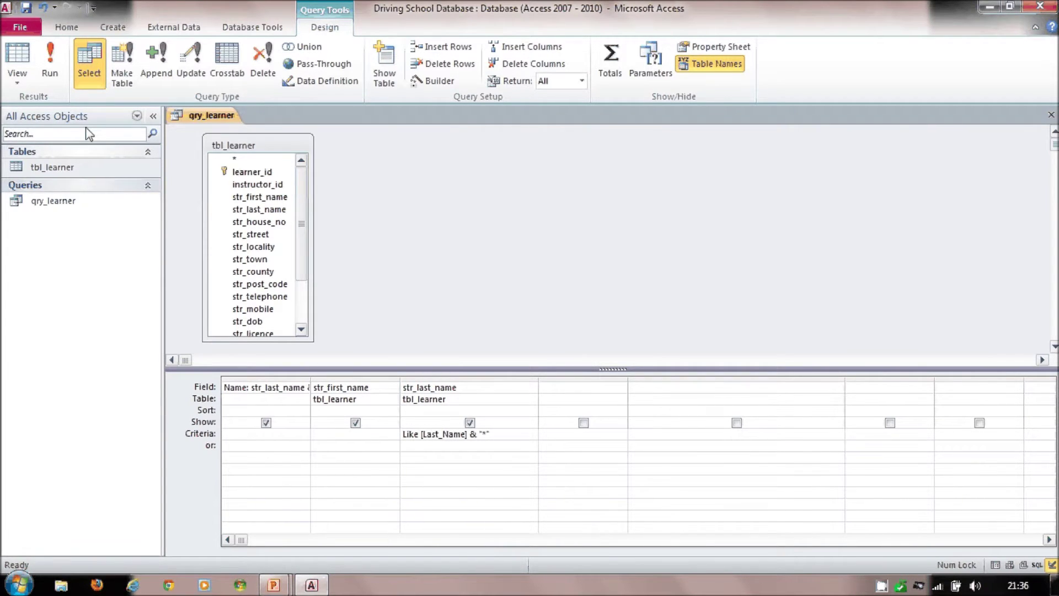
- Run the query with M as the Last_Name parameter value, and return to Design view
text(M)
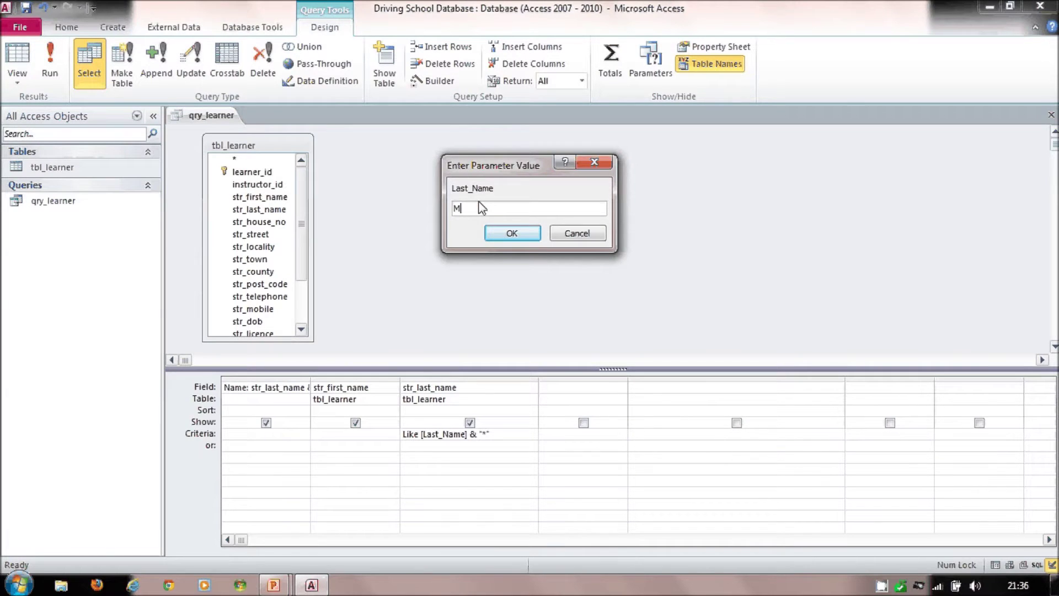
key(Return)
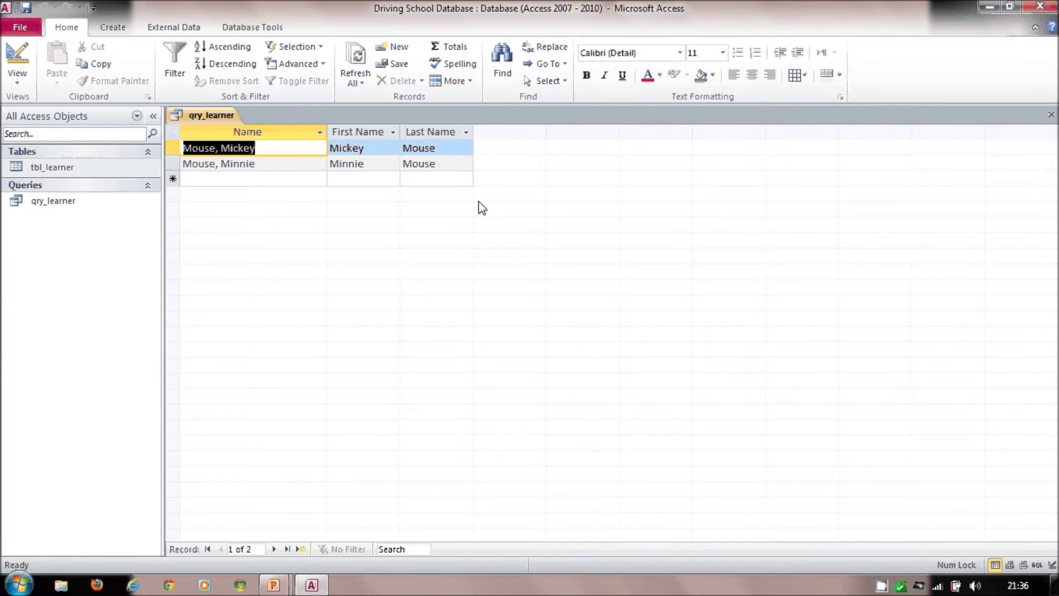
click(16, 60)
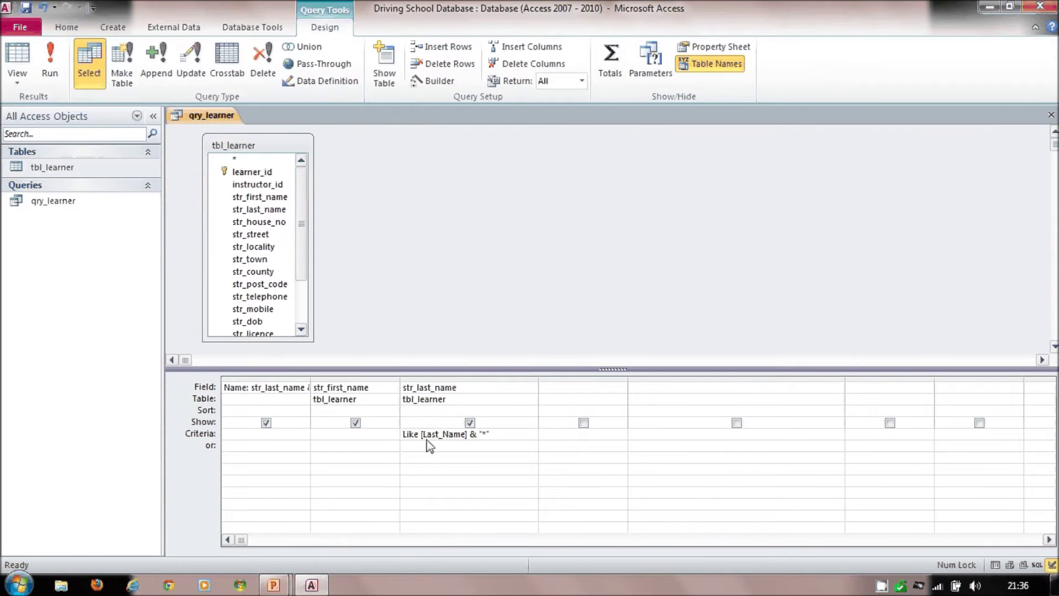
- Add a leading wildcard to the str_last_name criterion so it reads Like "*" & [Last_Name] & "*"
key(Right)
key(Right)
key(Right)
key(Right)
text("*" )
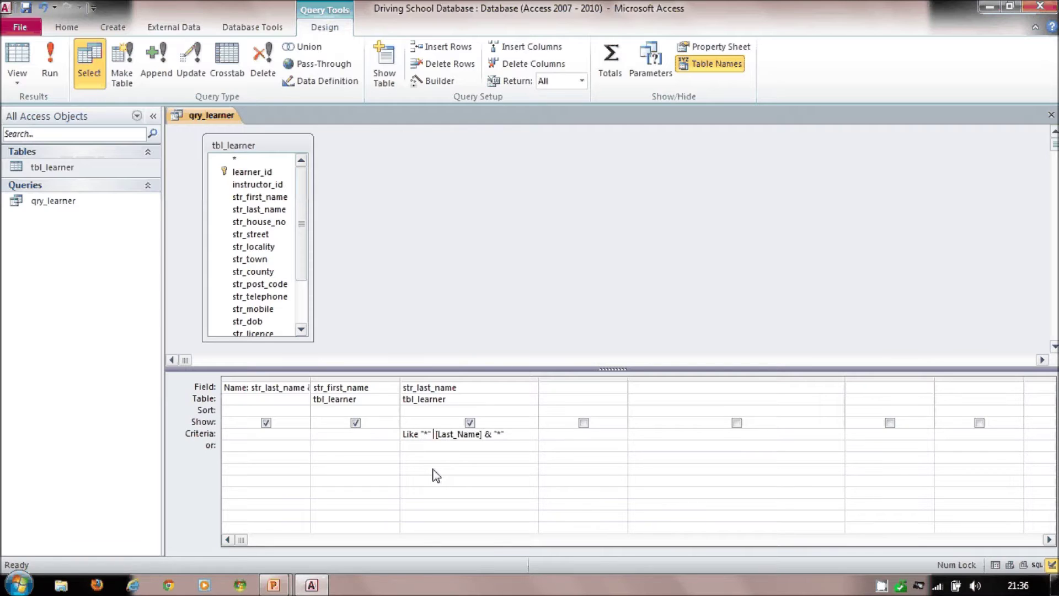
text(&)
- Run the query with wildcards on both sides of the Last_Name parameter, and return to Design view
click(56, 77)
click(510, 234)
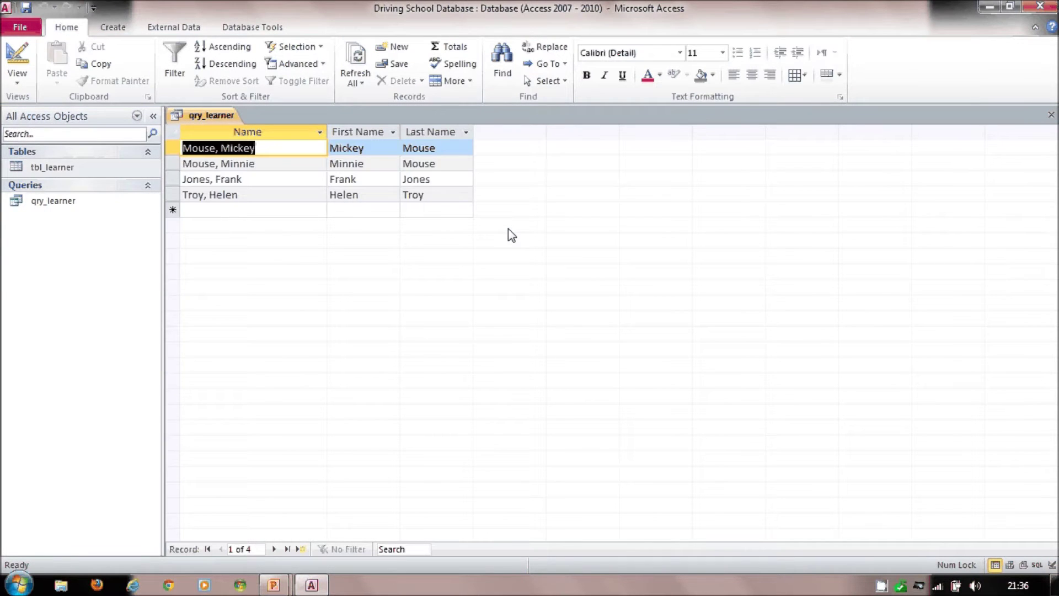
click(18, 55)
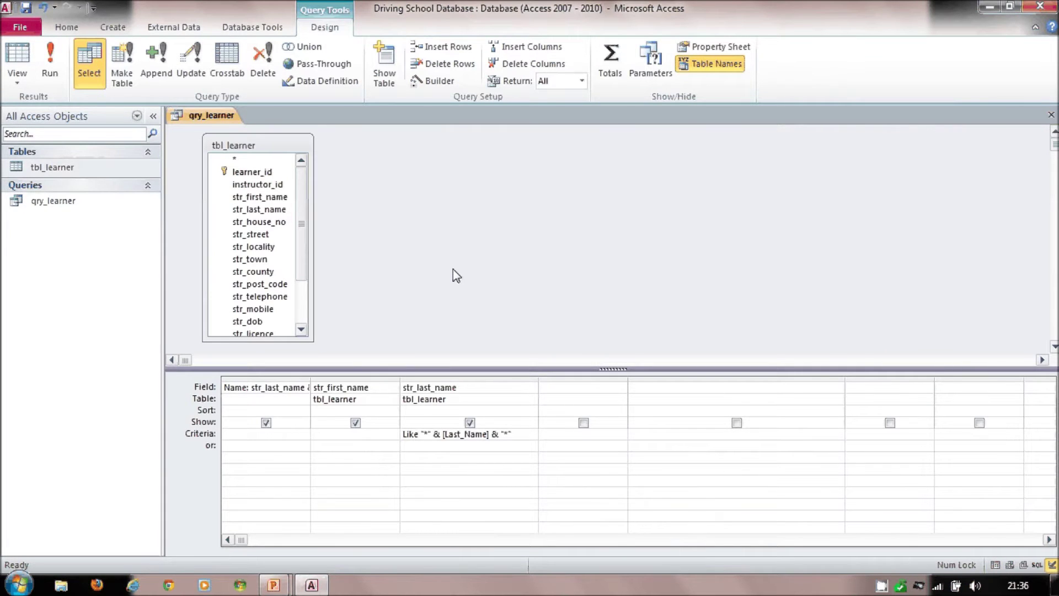
- Switch the query to SQL view and join the SELECT, FROM and WHERE clauses onto a single line
click(16, 84)
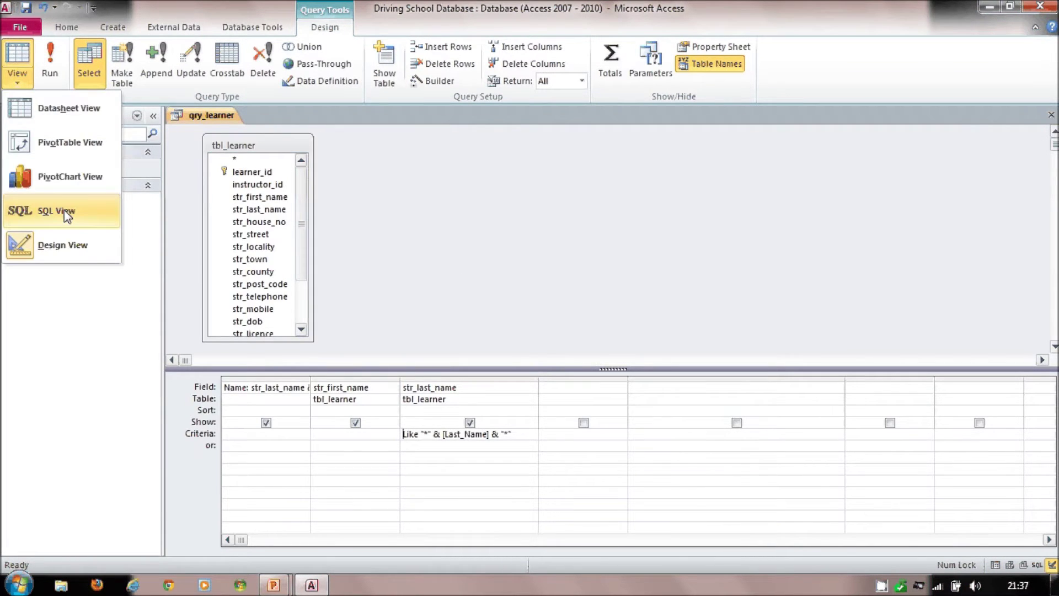
click(61, 210)
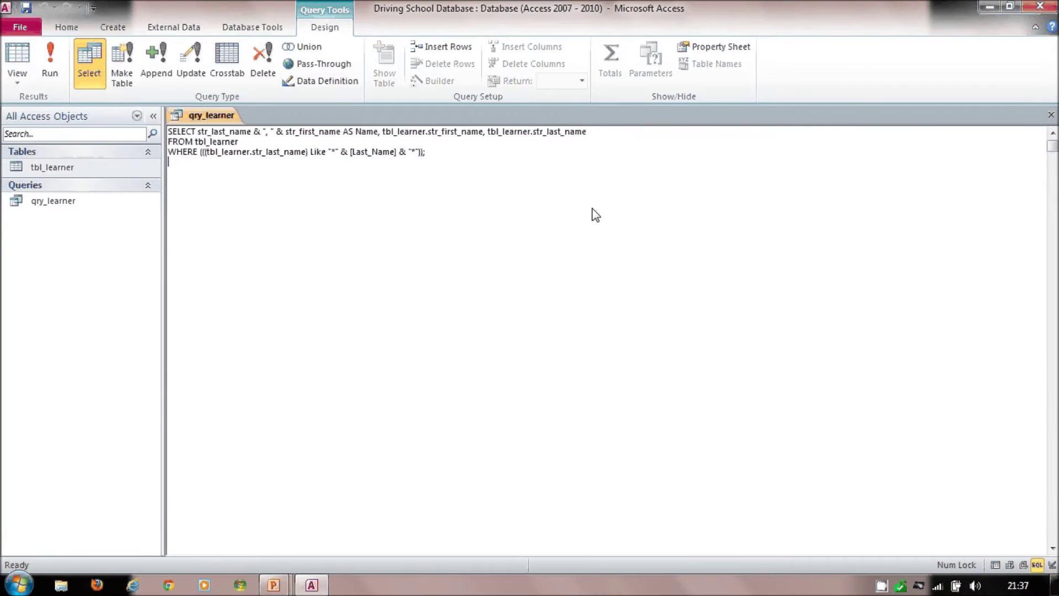
click(608, 138)
key(Delete)
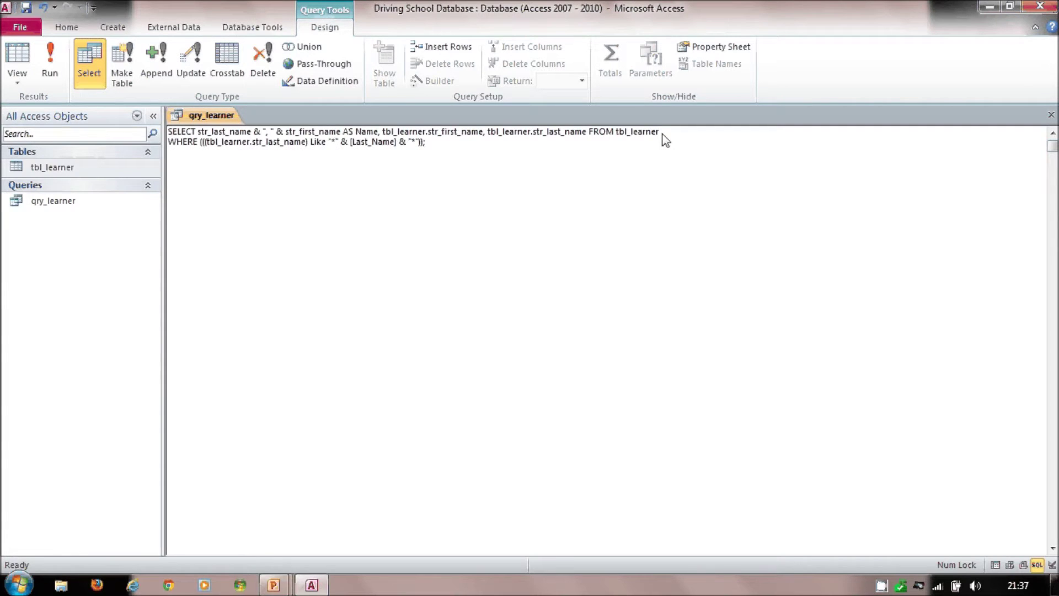
key(Delete)
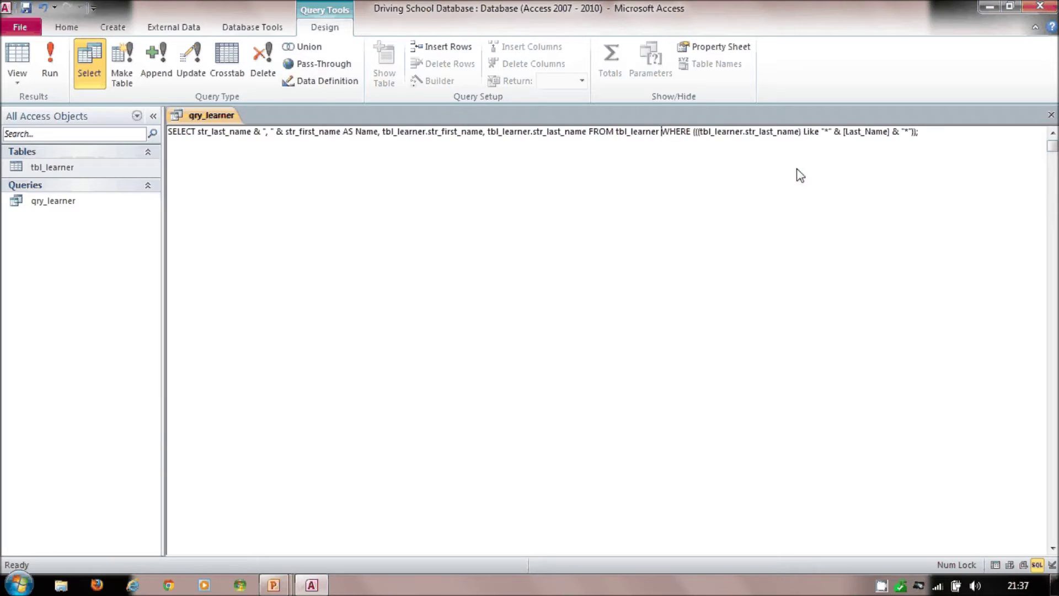
- Remove the square brackets around the Last_Name parameter in the SQL WHERE clause
click(889, 132)
key(BackSpace)
key(BackSpace)
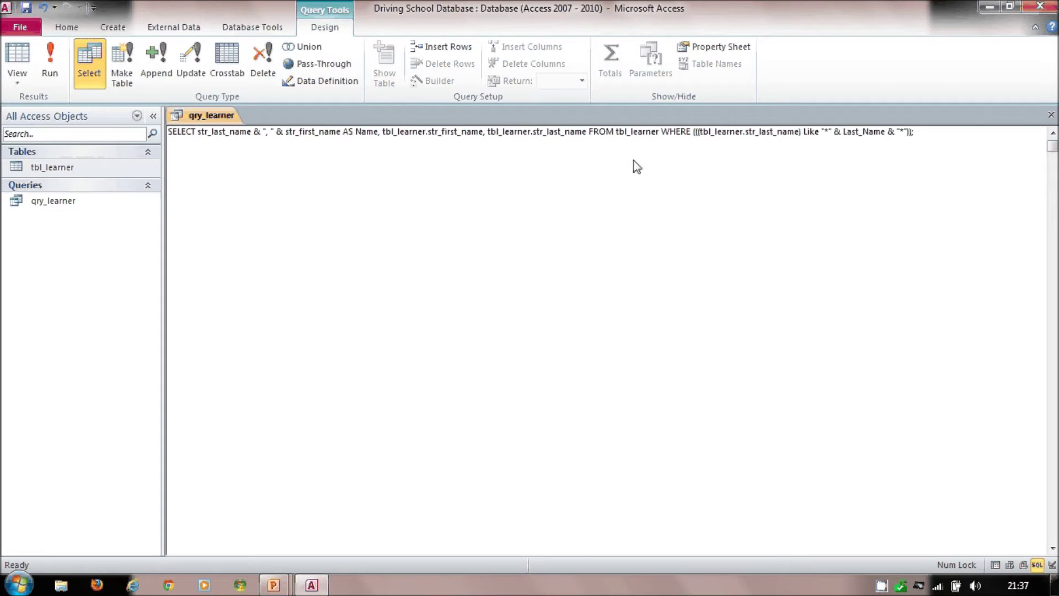
- Remove the tbl_learner. prefix from str_last_name and str_first_name in the SELECT list
click(533, 132)
key(BackSpace)
key(BackSpace)
key(BackSpace)
key(BackSpace)
key(BackSpace)
key(BackSpace)
key(BackSpace)
key(BackSpace)
key(BackSpace)
key(BackSpace)
key(BackSpace)
key(BackSpace)
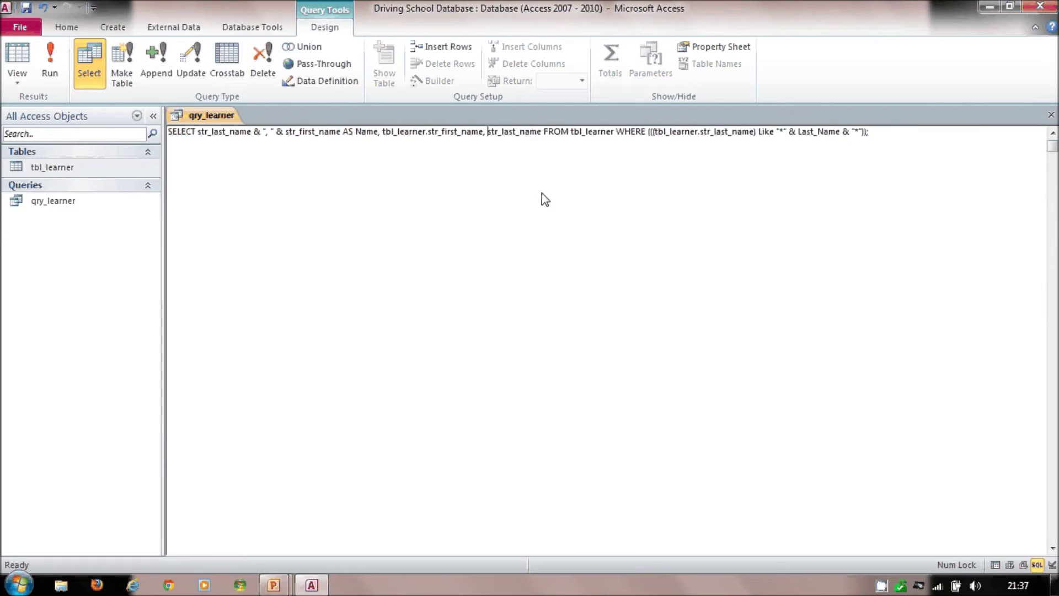
key(Left)
key(Left)
key(Left)
key(Left)
key(Left)
key(Left)
key(Left)
key(Left)
key(Left)
key(Left)
key(Left)
key(Left)
key(Left)
key(Left)
key(Left)
key(Left)
key(BackSpace)
key(BackSpace)
key(BackSpace)
key(BackSpace)
key(BackSpace)
key(BackSpace)
key(BackSpace)
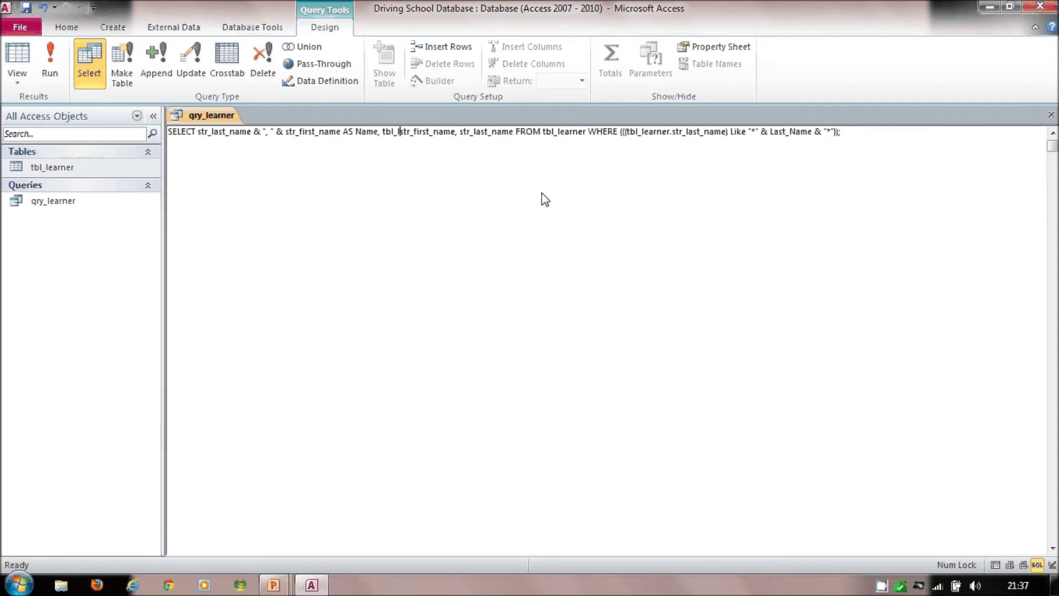
key(BackSpace)
key(BackSpace)
key(BackSpace)
key(BackSpace)
key(BackSpace)
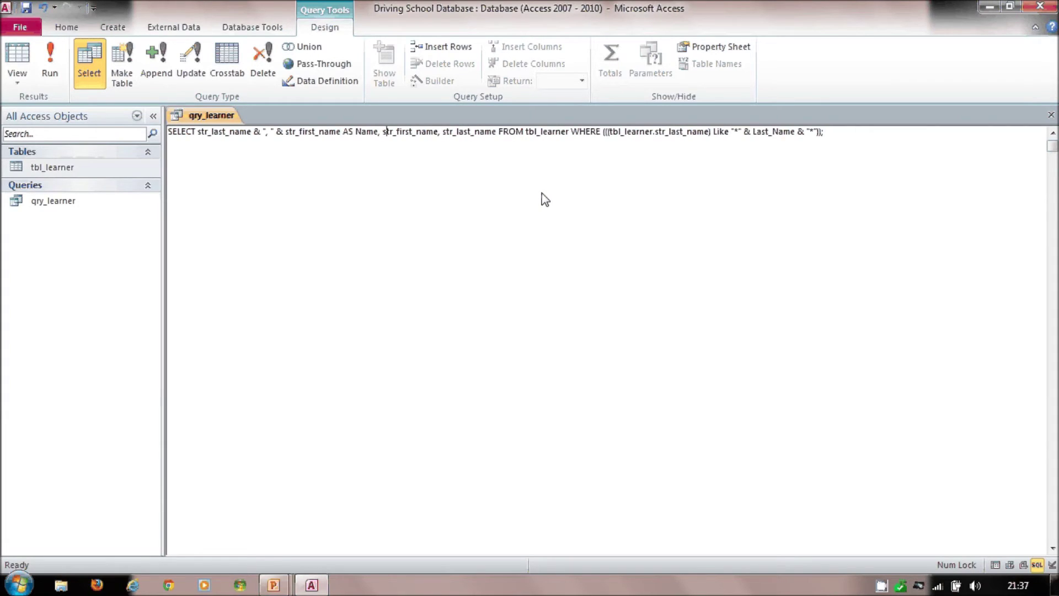
- Remove the tbl_learner. prefix from str_last_name in the WHERE clause
key(Right)
key(Right)
key(Right)
key(Right)
key(Right)
key(Right)
key(Right)
key(Right)
key(Right)
key(Right)
key(Right)
key(Right)
key(Right)
key(Right)
key(Right)
key(Right)
key(Right)
key(Right)
key(Right)
key(Right)
key(Right)
key(Right)
key(Right)
key(Right)
key(Right)
key(Right)
key(Right)
key(BackSpace)
key(BackSpace)
key(BackSpace)
key(BackSpace)
key(BackSpace)
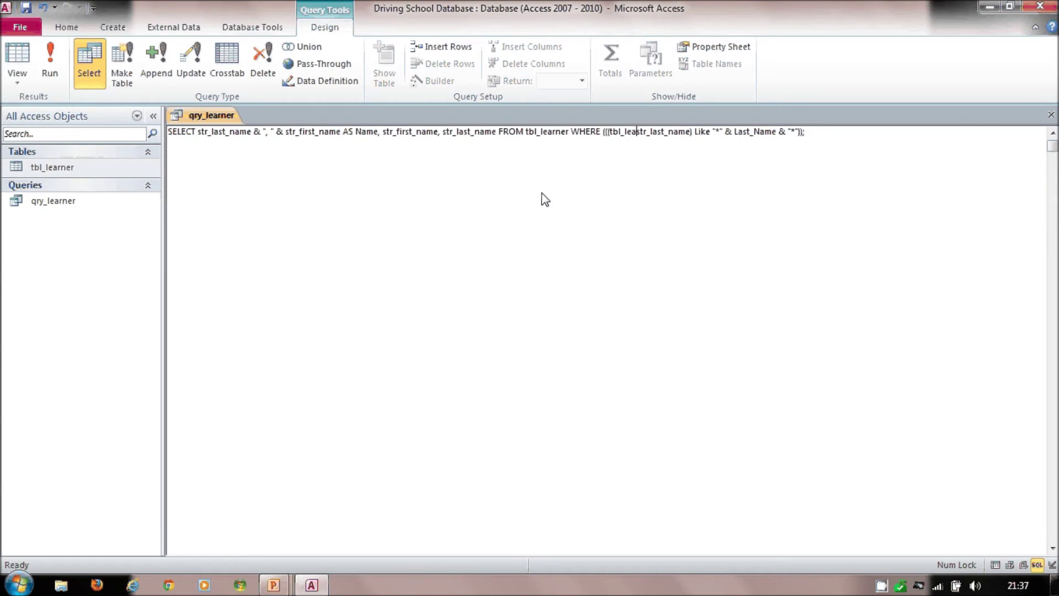
key(BackSpace)
key(BackSpace)
key(BackSpace)
key(BackSpace)
key(BackSpace)
key(BackSpace)
key(BackSpace)
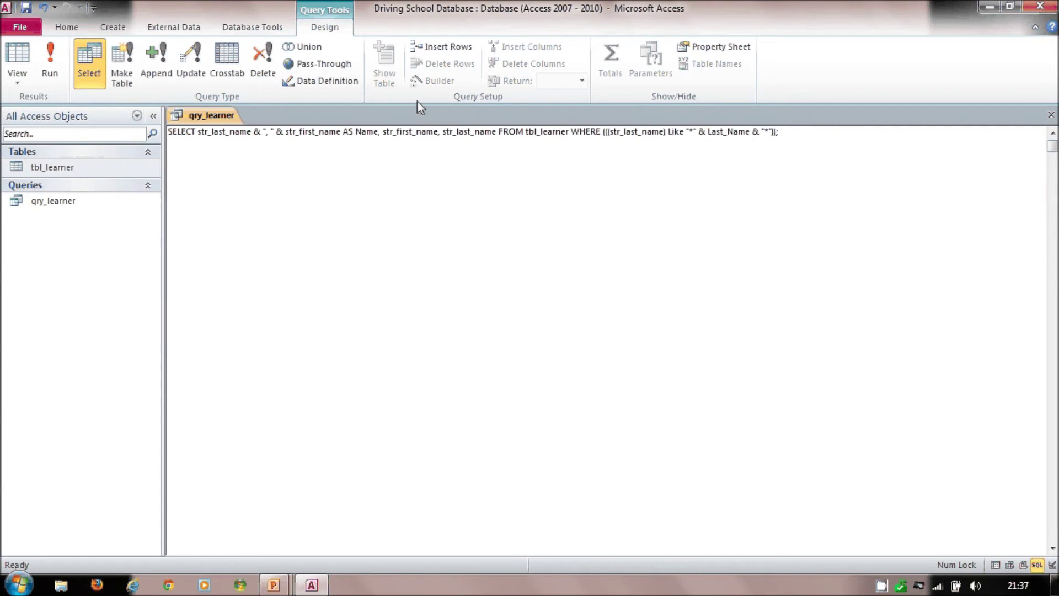
- Run the simplified SQL statement with o as the Last_Name parameter value
click(40, 60)
text(o)
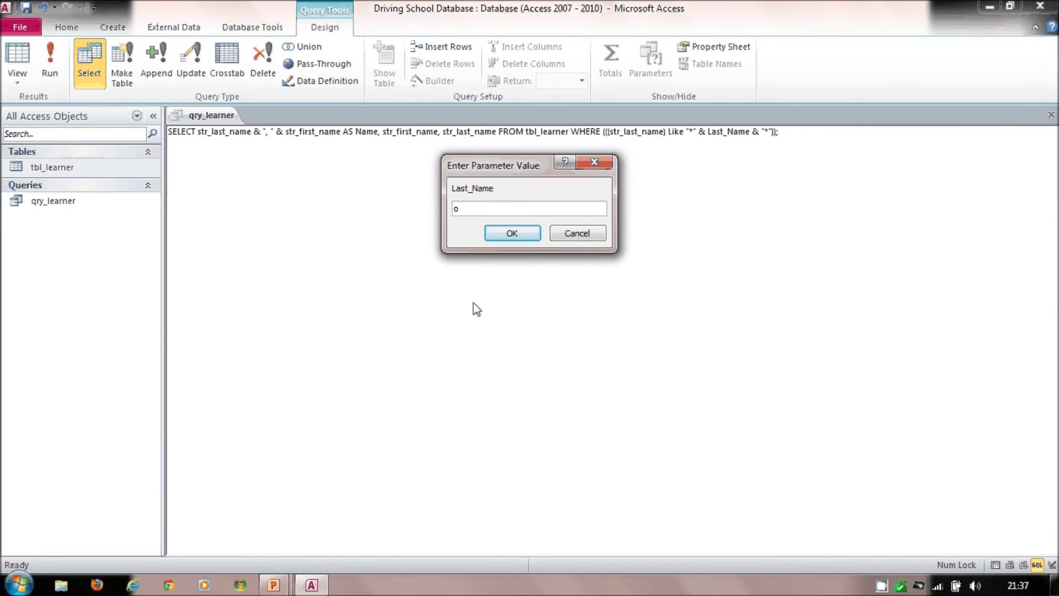
key(Return)
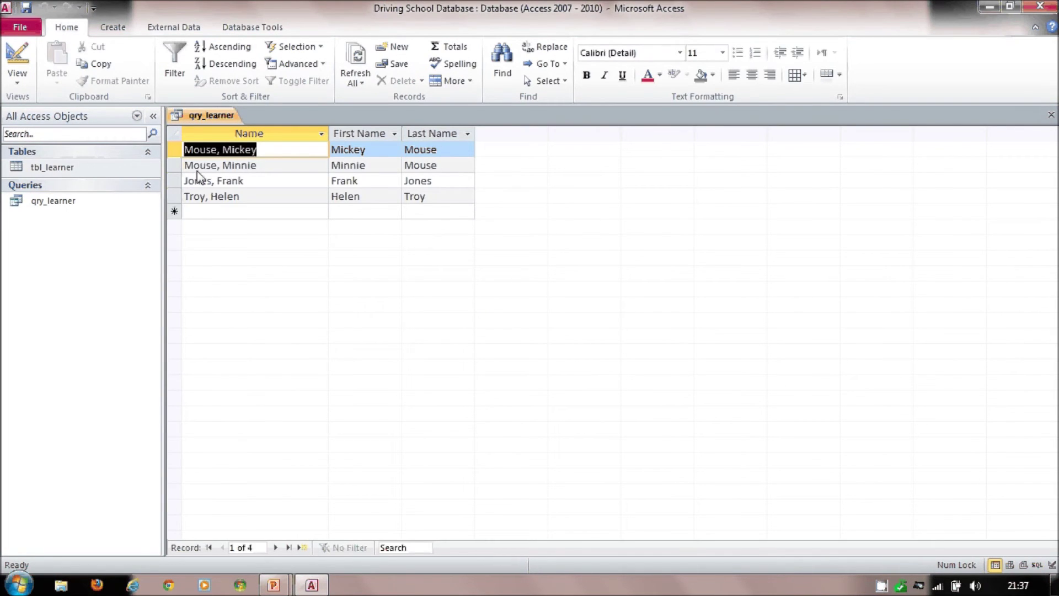
- Return to Design view and widen the [str_last_name] column to show its full Like criterion
click(22, 59)
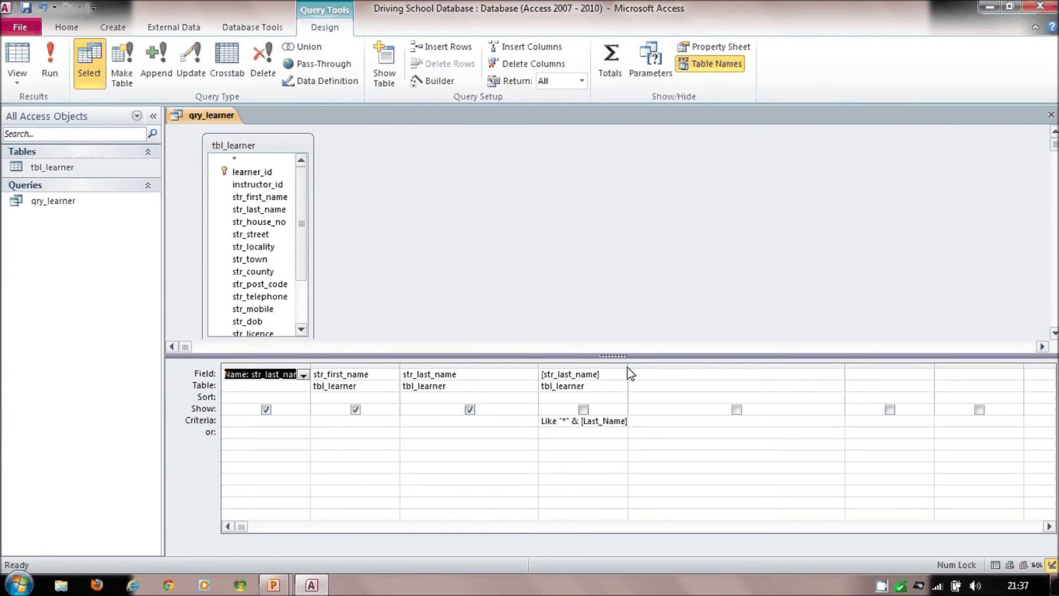
drag(628, 367, 731, 375)
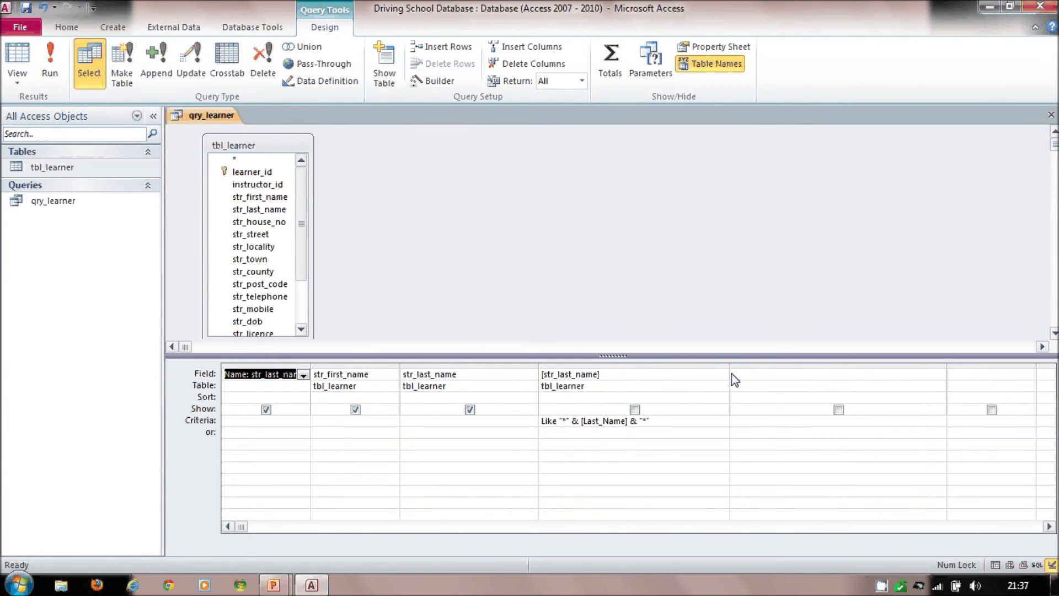